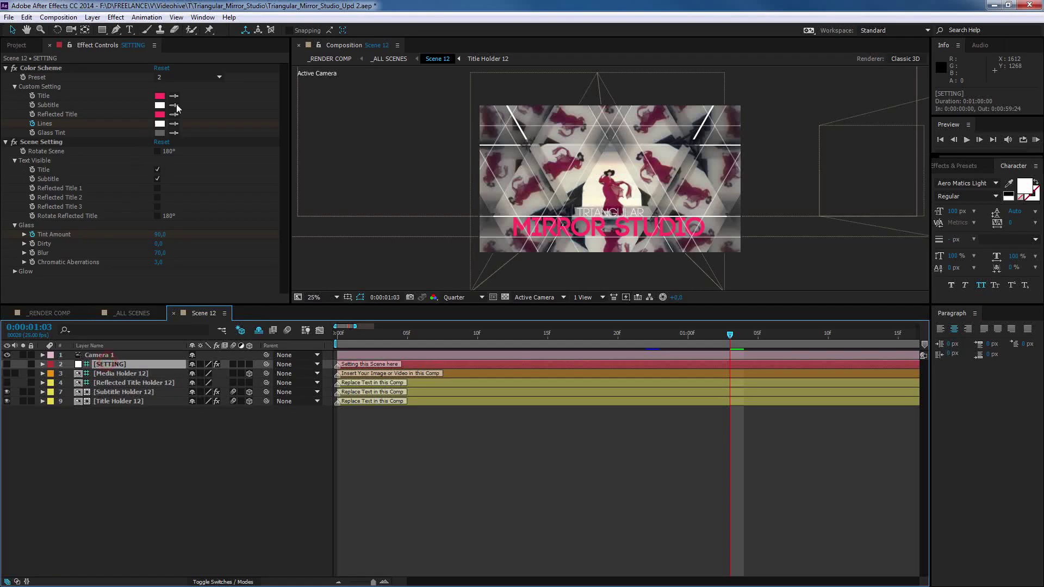
- Cycle the Preset dropdown through presets 1, 3, 4 and 5, leaving the title green
left_click(197, 77)
left_click(189, 88)
left_click(191, 78)
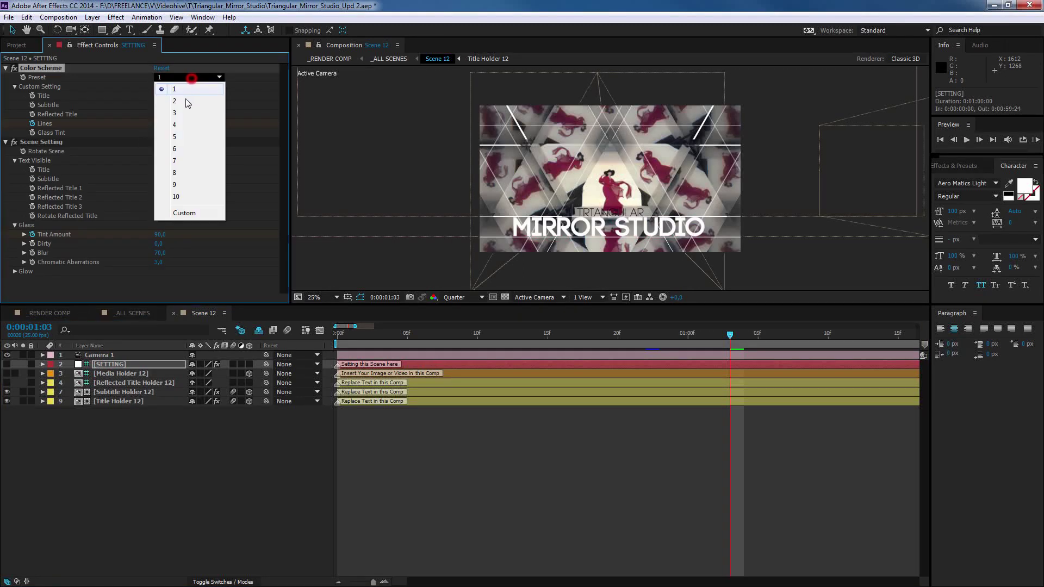
left_click(180, 113)
left_click(207, 79)
left_click(196, 121)
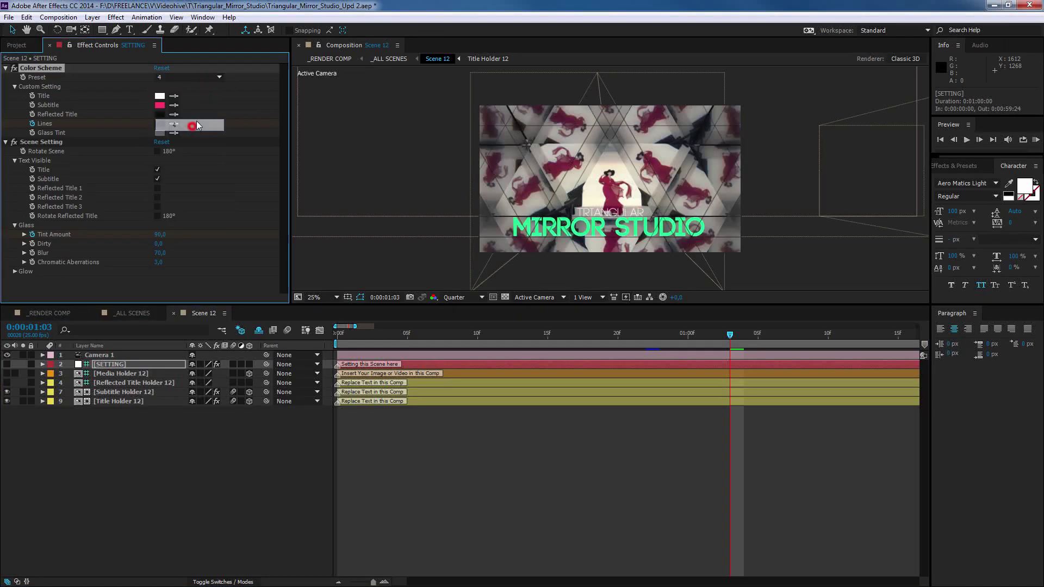
left_click(202, 76)
left_click(191, 136)
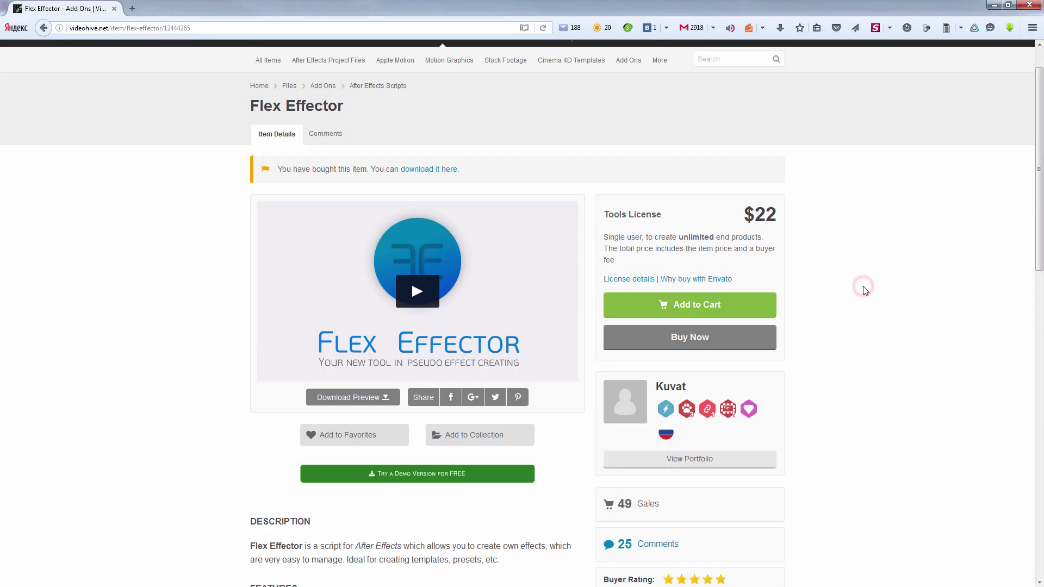
- Browse the Flex Effector product page, selecting its title and address bar
scroll(864, 289, "up", 1)
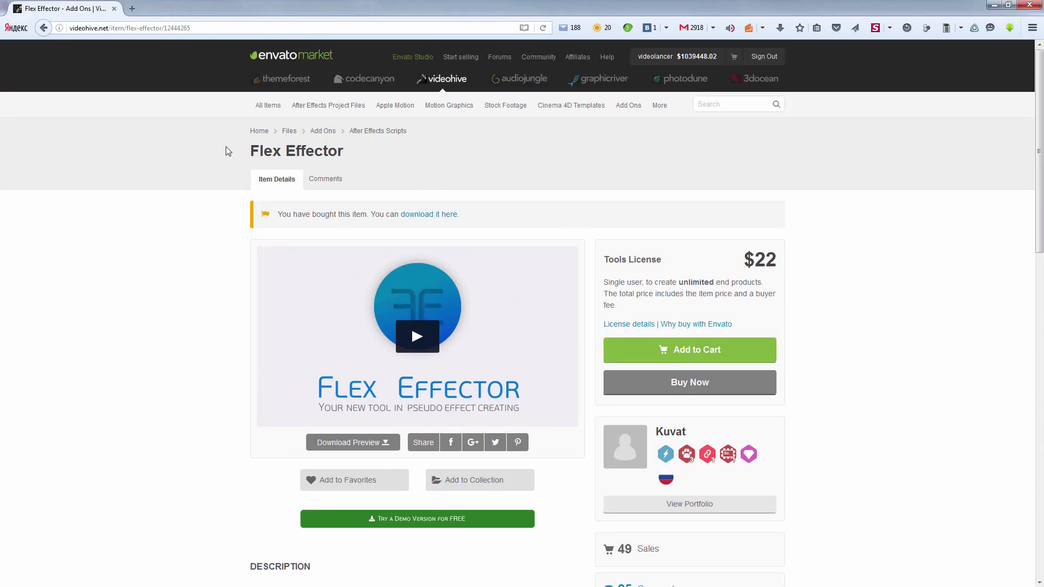
left_click_drag(263, 150, 380, 150)
left_click(379, 151)
left_click(201, 27)
left_click(100, 119)
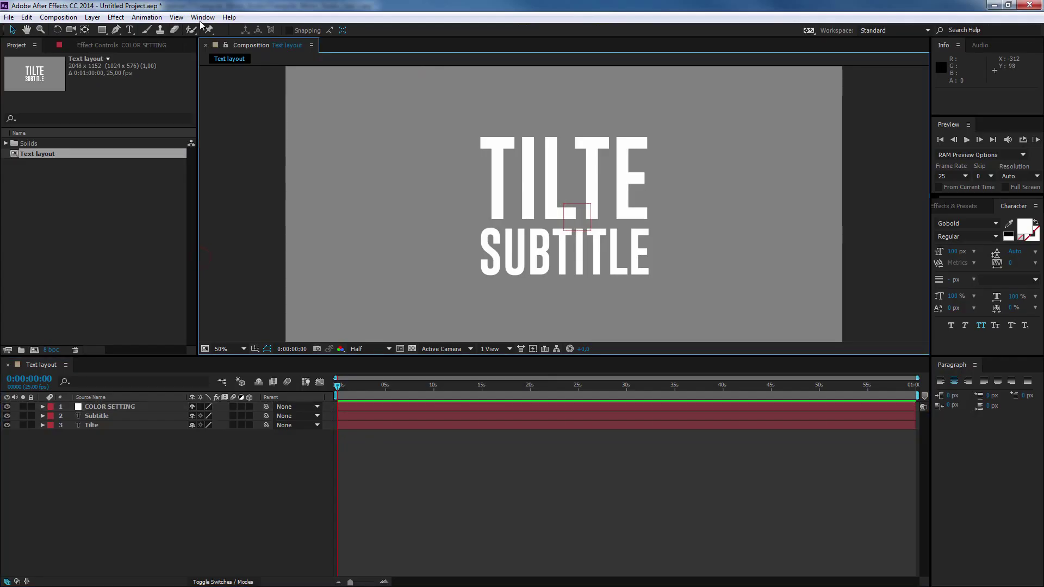
- Launch the Flex Effector script editor and name the effect 'Color Setting'
left_click(202, 17)
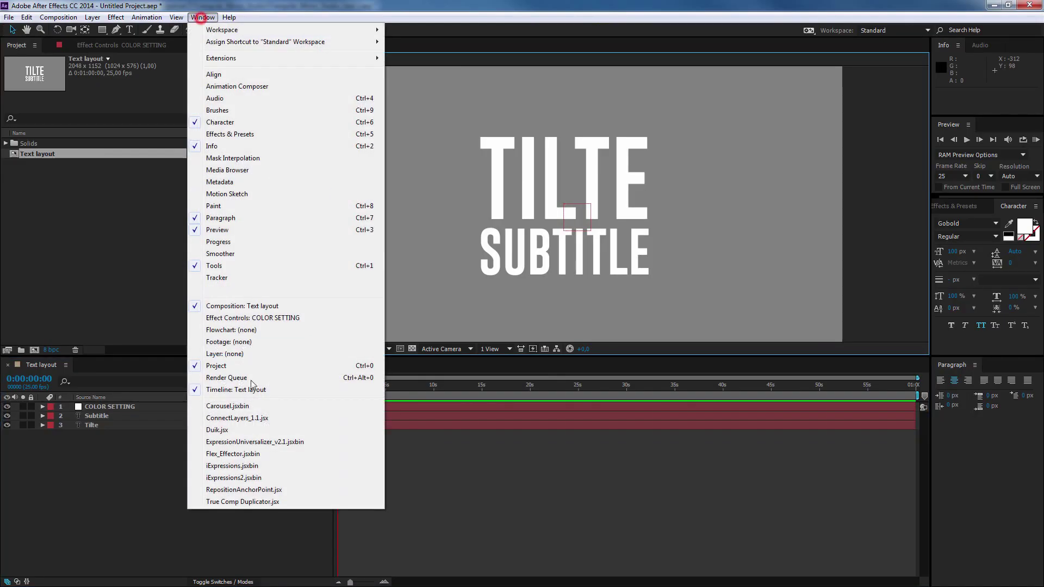
left_click(241, 454)
left_click(361, 170)
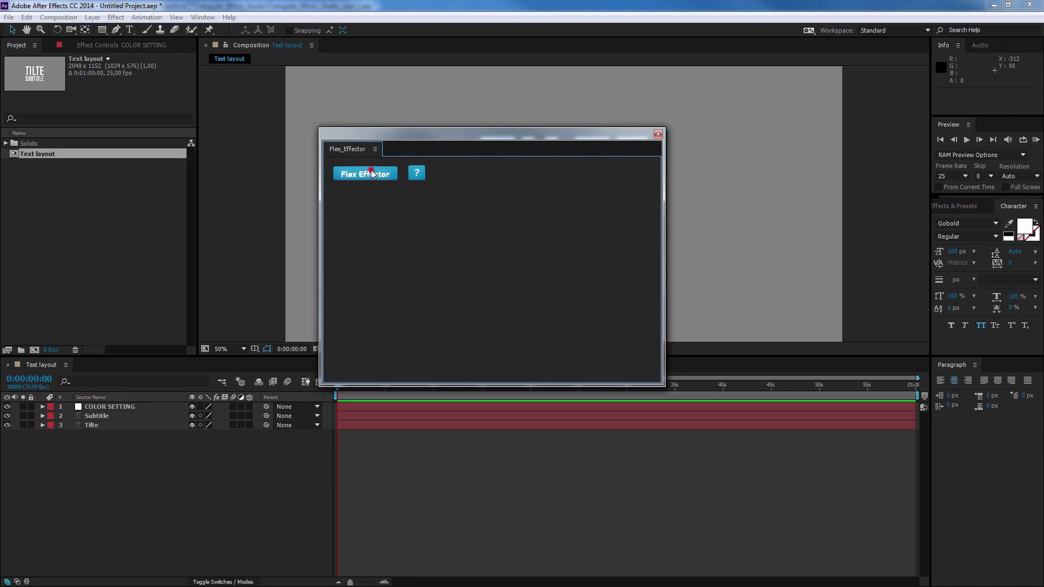
left_click(658, 135)
left_click_drag(673, 187, 623, 127)
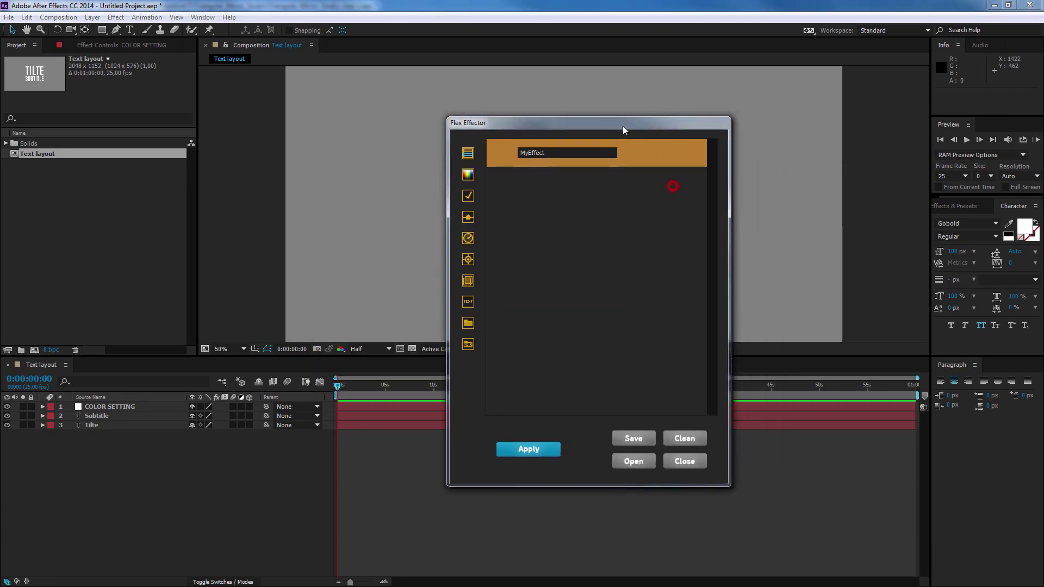
double_click(561, 155)
type("Color Setting")
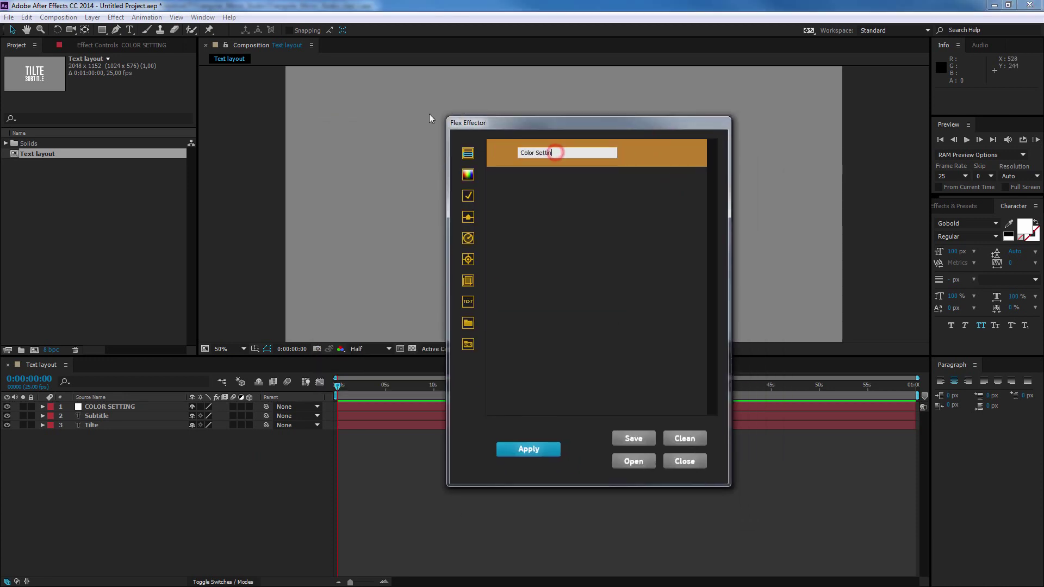
left_click(497, 191)
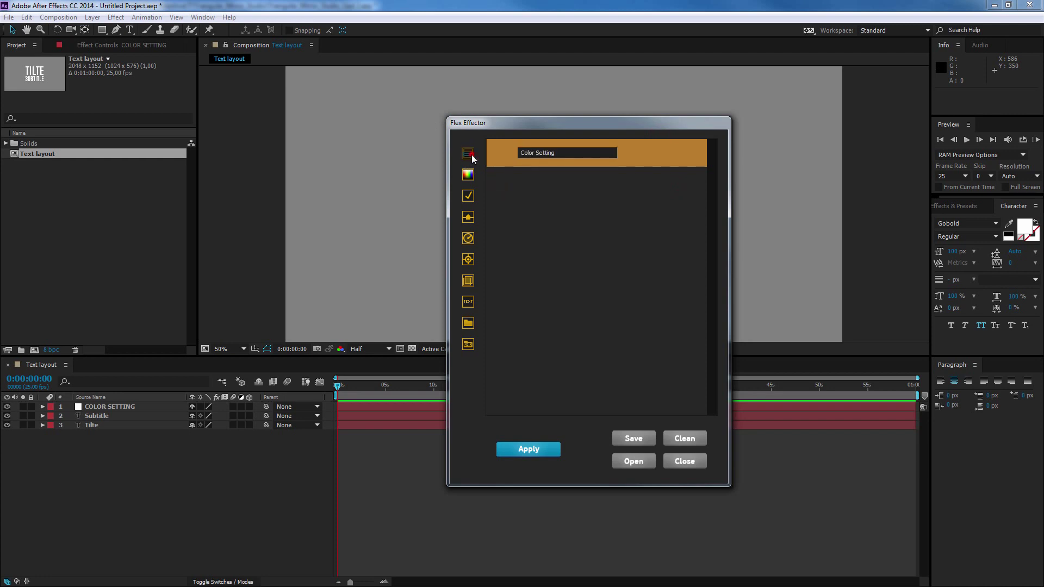
- Add a Popup dropdown row named 'Preset' and open its item editor
left_click(467, 153)
left_click(527, 180)
double_click(527, 181)
type("Preset")
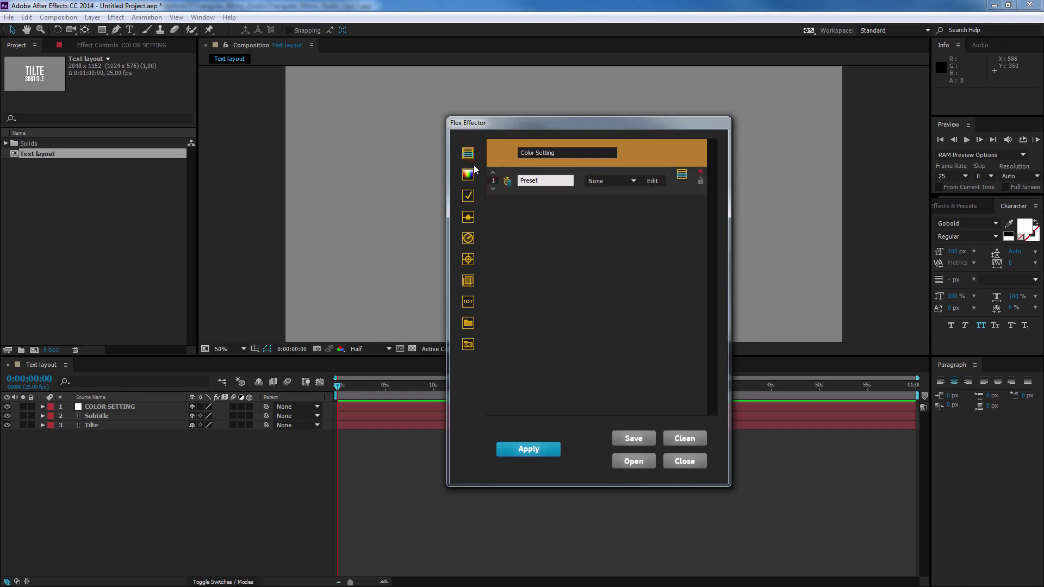
left_click(652, 181)
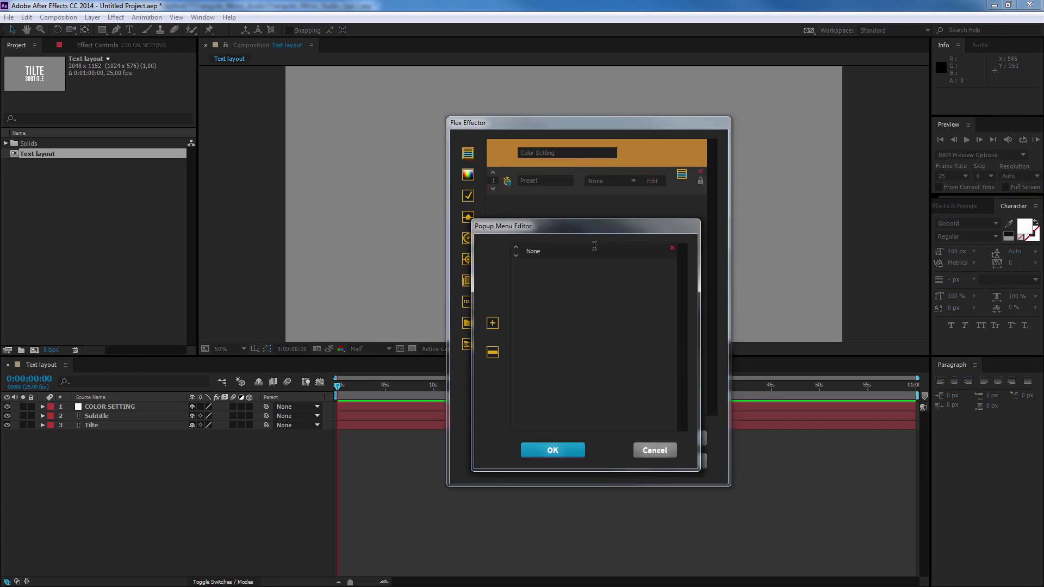
- Name the Preset dropdown's first three items Red, Green and Blue
type("Red")
left_click(493, 323)
left_click(541, 268)
double_click(542, 268)
type("Green")
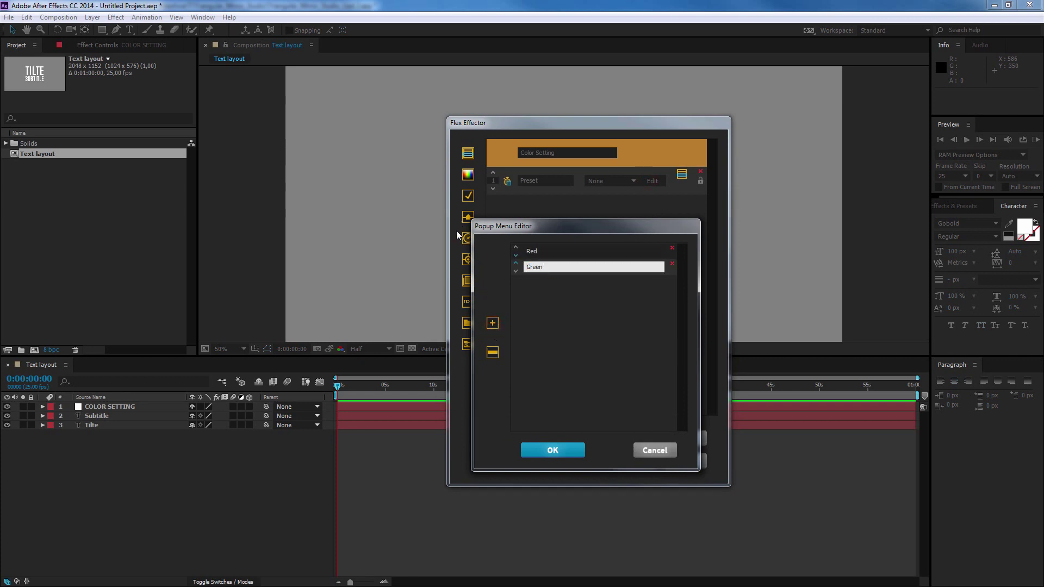
left_click(491, 322)
double_click(555, 284)
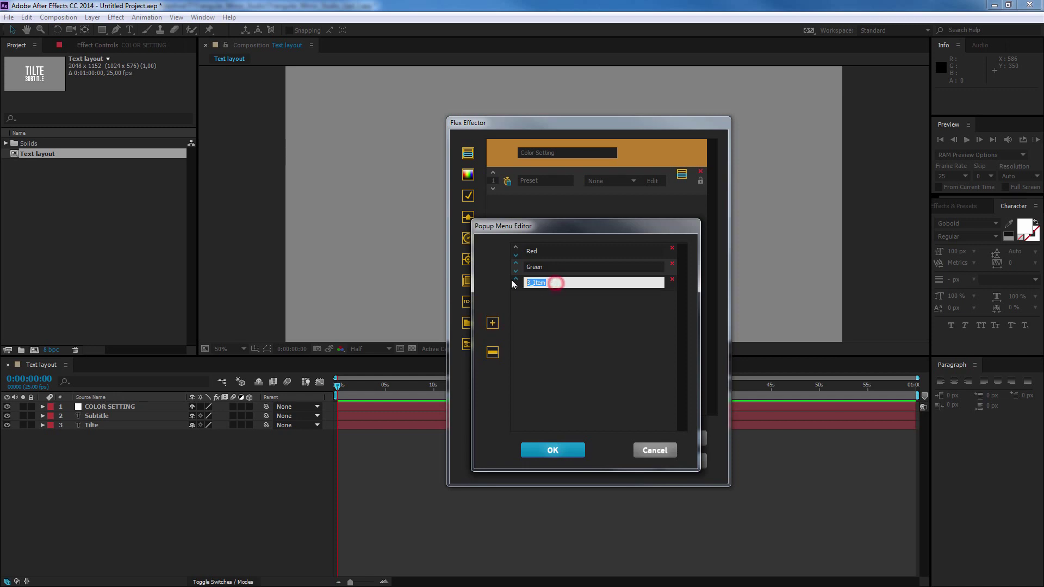
type("Blue")
- Add a separator and a 'Custom' item below Blue, then confirm the item list
left_click(493, 352)
left_click(492, 323)
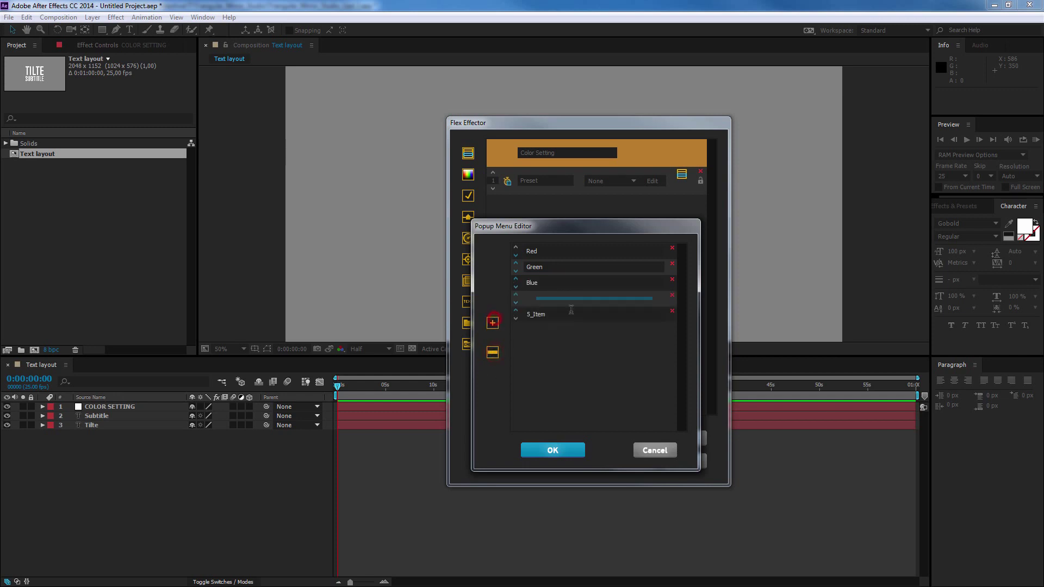
double_click(551, 315)
type("Custom")
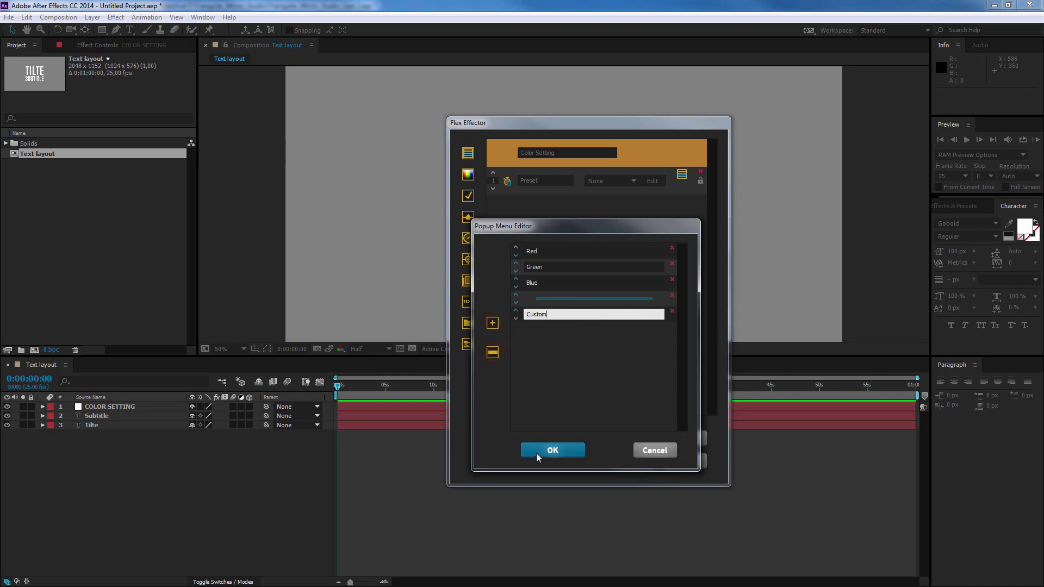
left_click(536, 452)
left_click(538, 452)
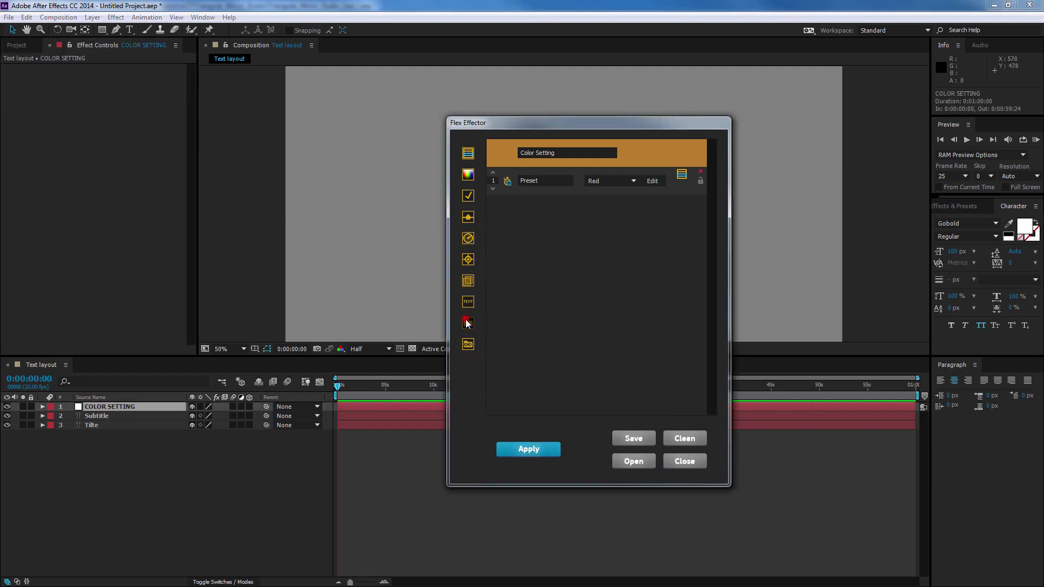
- Add a closed group named 'Custom' holding 'Title' and 'Subtitle' colour rows
left_click(467, 323)
double_click(551, 206)
type("Custom")
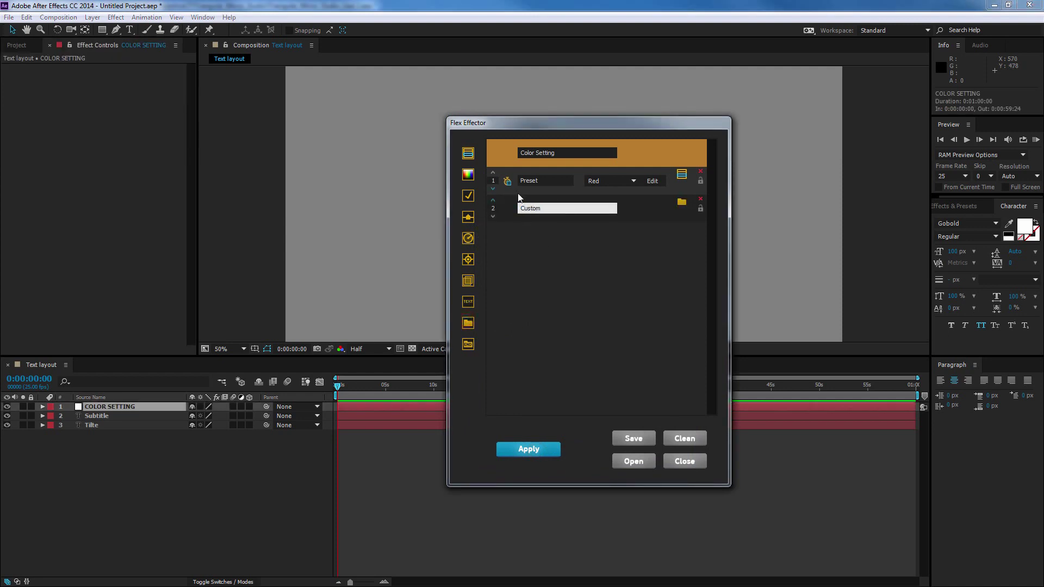
left_click(546, 240)
left_click(471, 177)
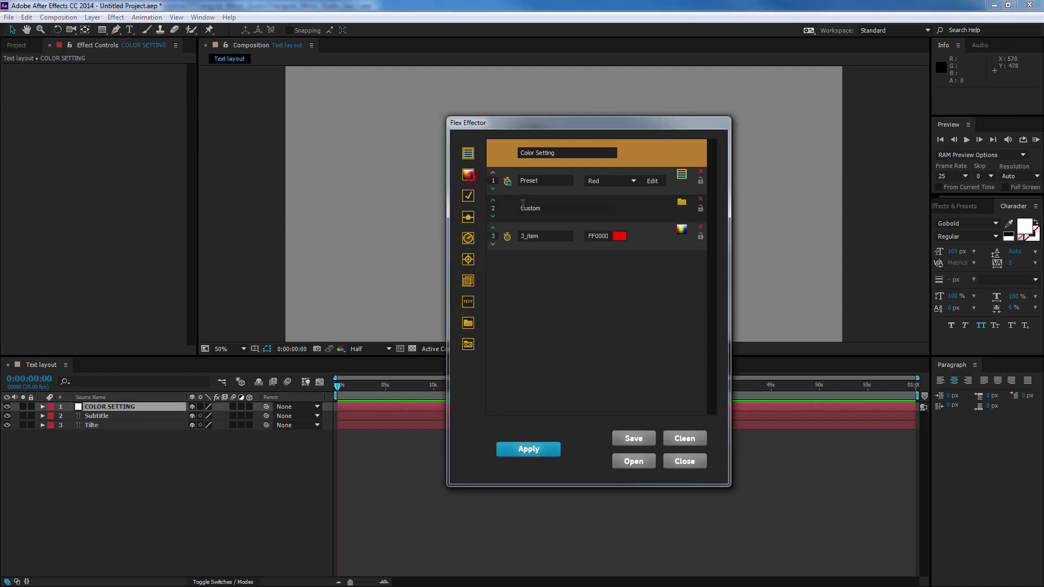
type("Title")
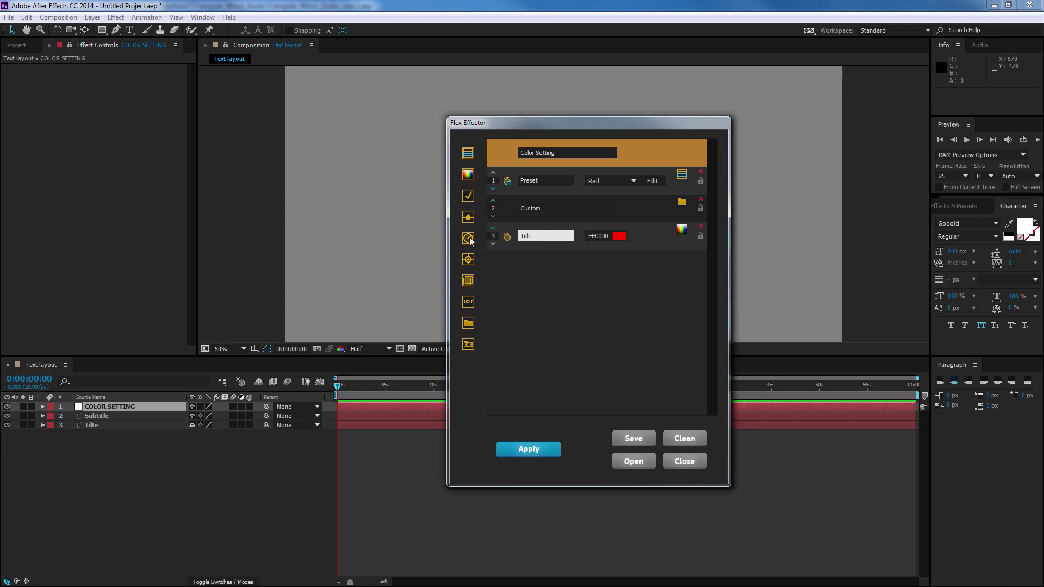
left_click(469, 175)
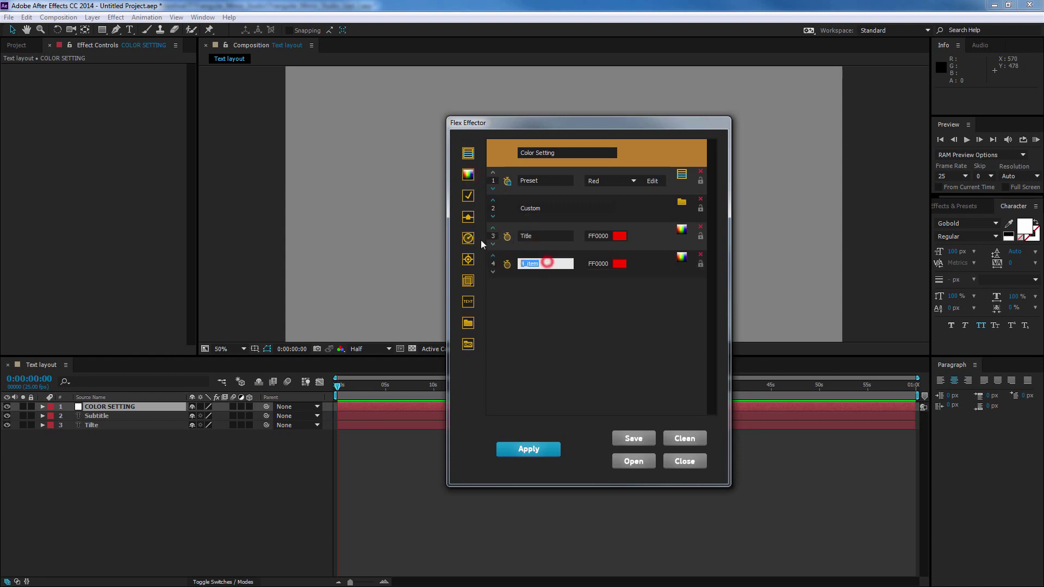
type("Subtitle")
left_click(595, 318)
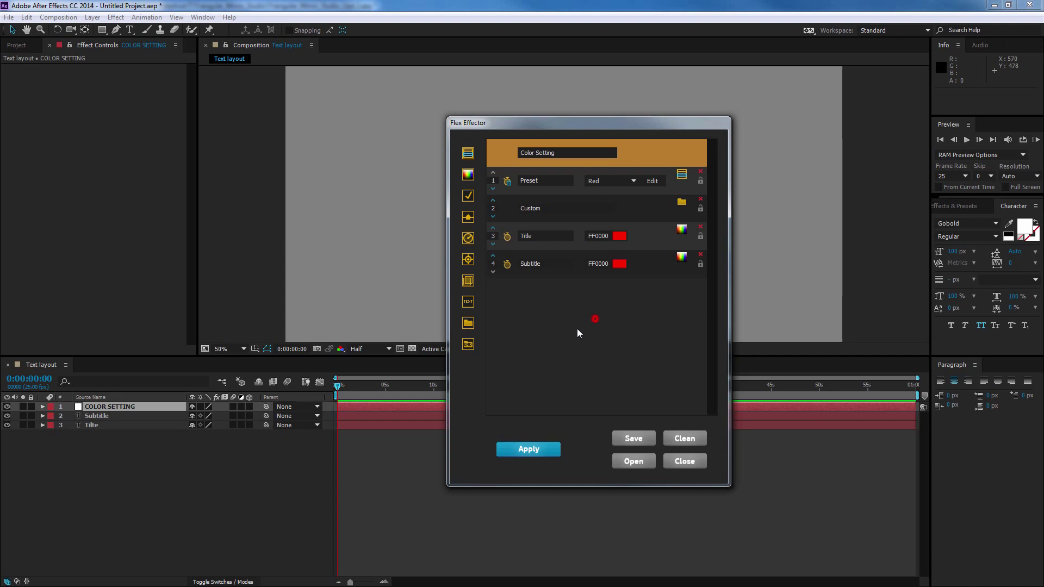
left_click(468, 345)
- Apply the effect to COLOR SETTING and toggle its Custom group in Effect Controls
left_click(548, 452)
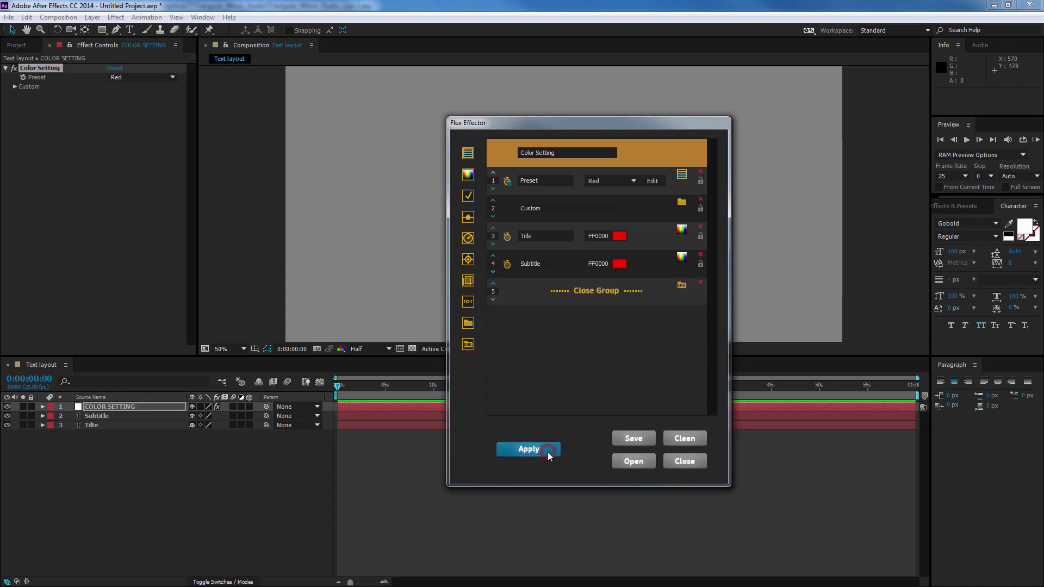
left_click(14, 87)
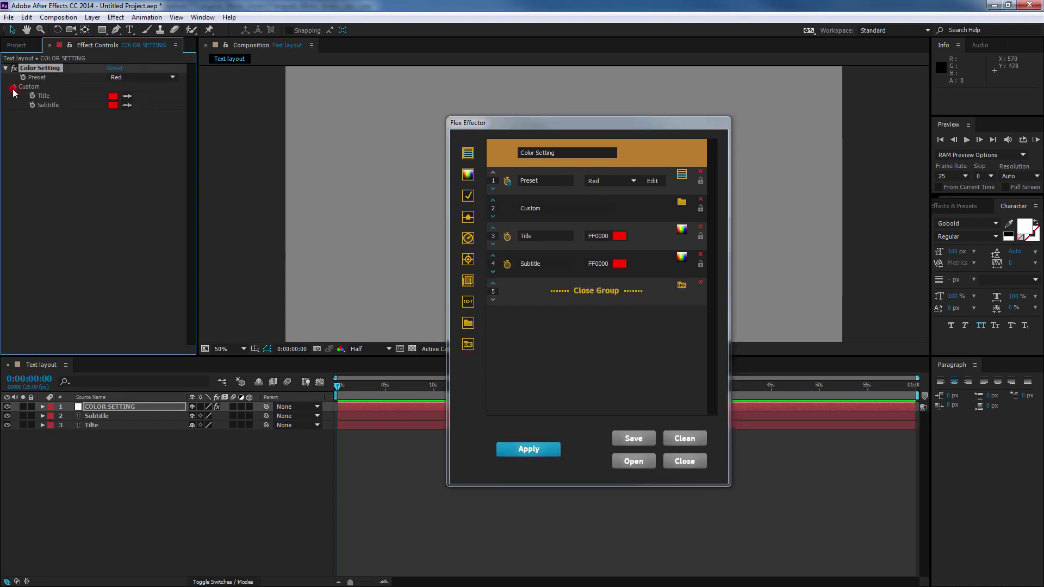
left_click(13, 90)
left_click(13, 90)
left_click(14, 90)
- Create a new composition named COLOR SETTING COMP
left_click(22, 47)
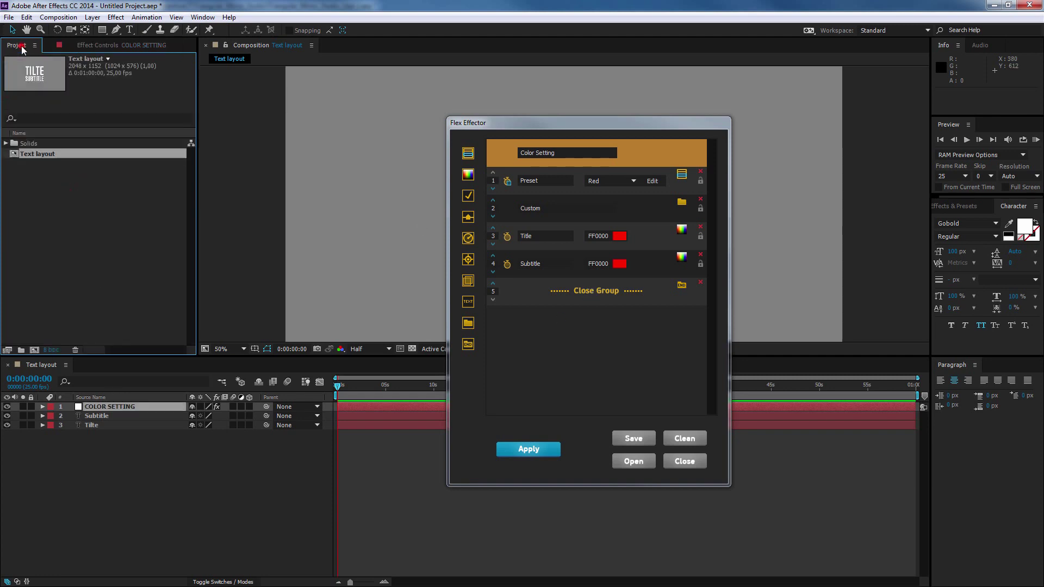
left_click(34, 350)
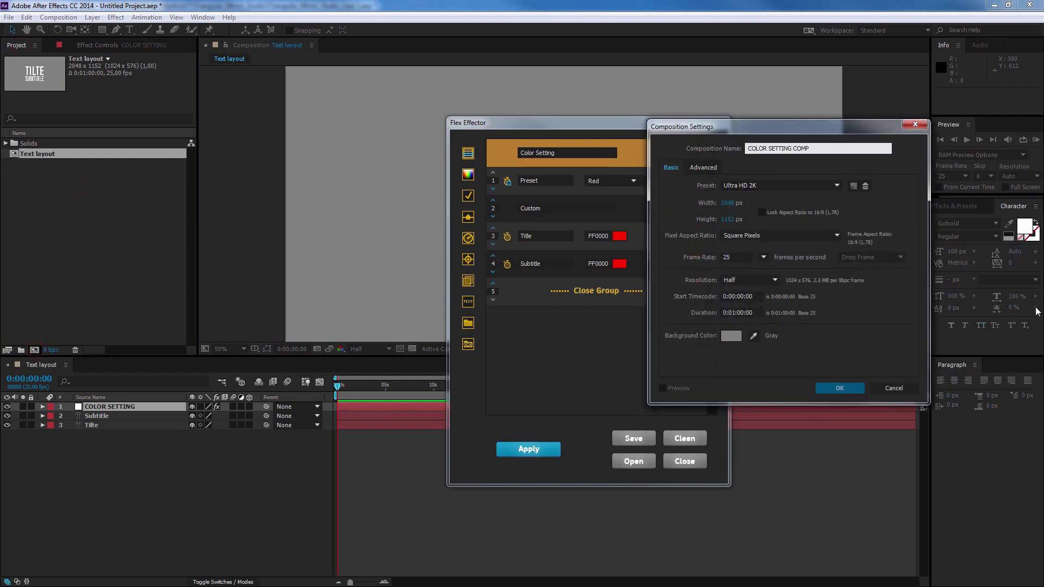
left_click(840, 387)
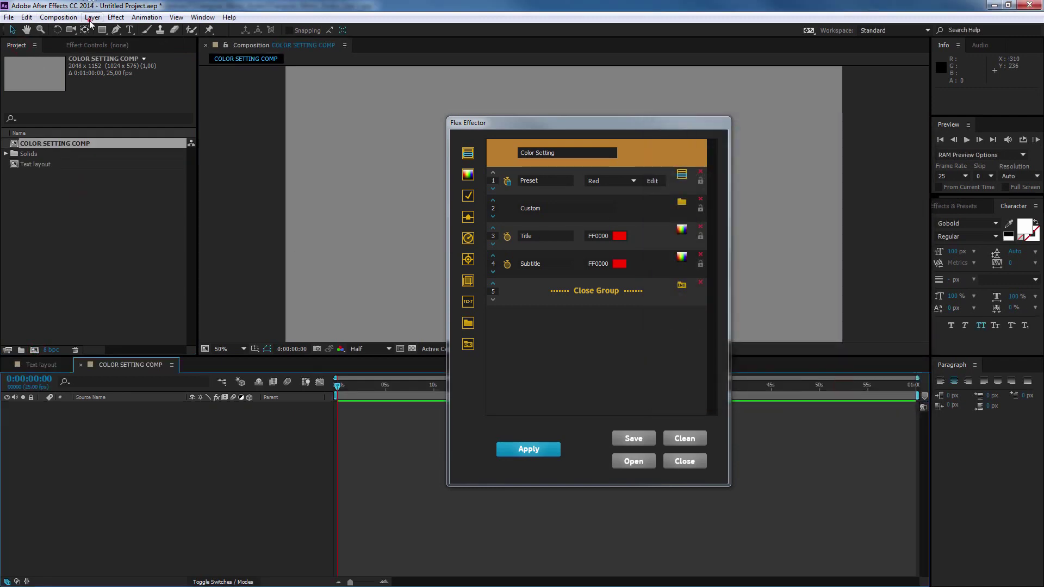
- Add a null object layer and rename it 'COLOR PRESETS'
left_click(93, 17)
mouse_move(126, 33)
left_click(309, 77)
key("ctrl+shift+y")
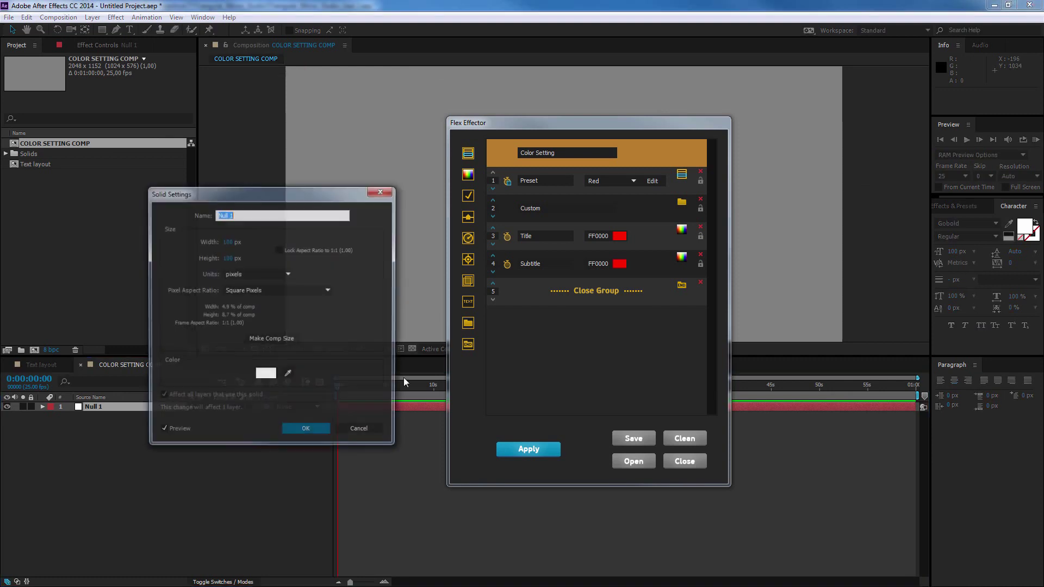
type("COLOR PRESETS")
left_click(306, 431)
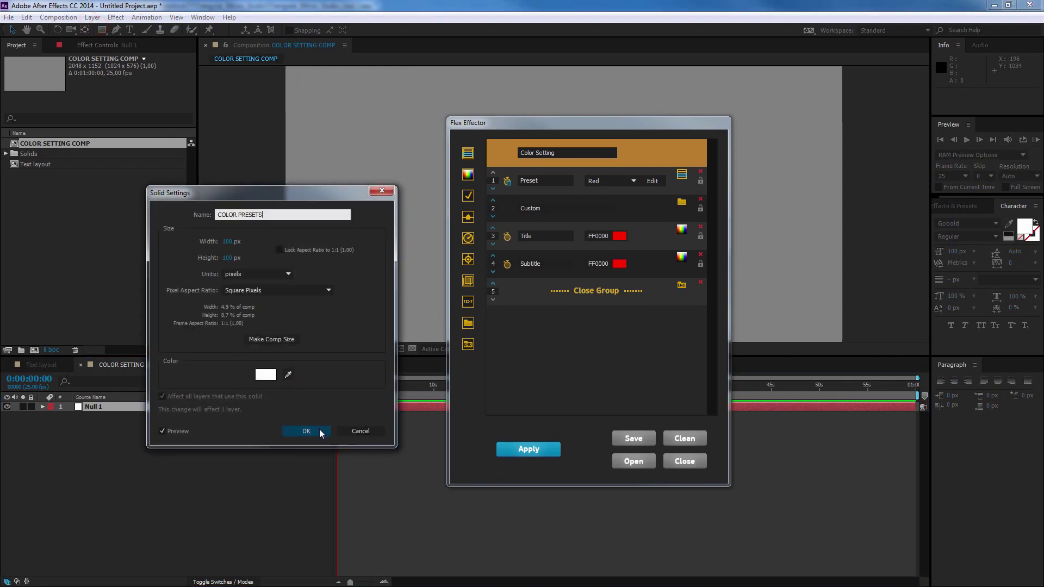
- Remove the Preset, Custom Color and Close Group rows and apply the effect to COLOR PRESETS
left_click(700, 174)
left_click(700, 174)
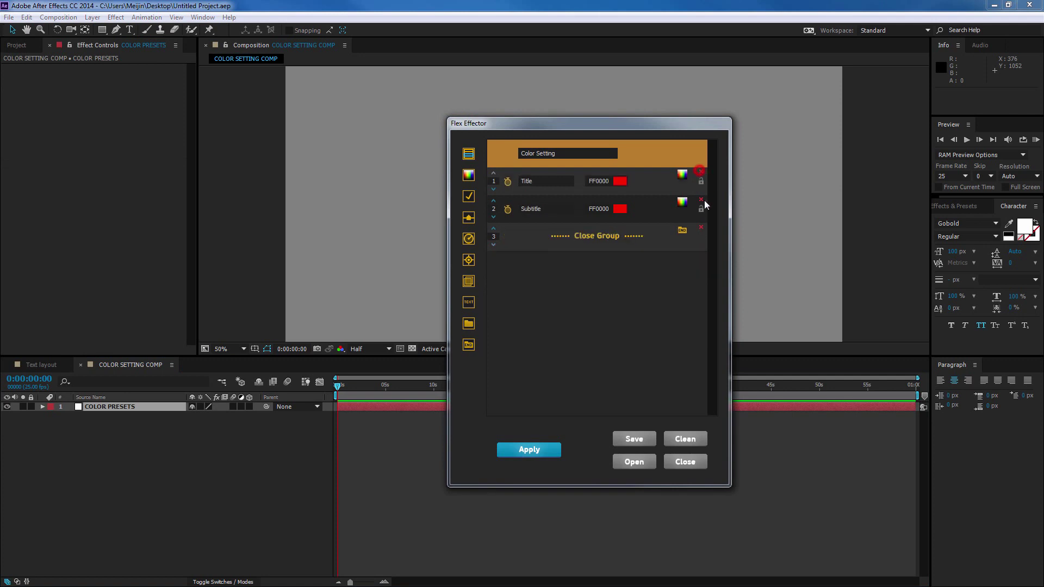
left_click(700, 227)
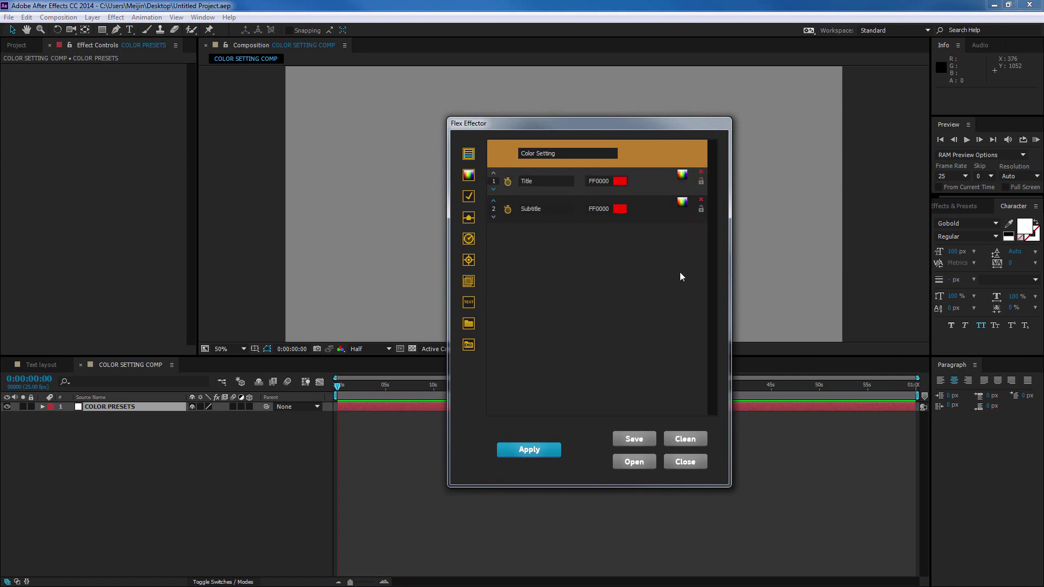
left_click(546, 455)
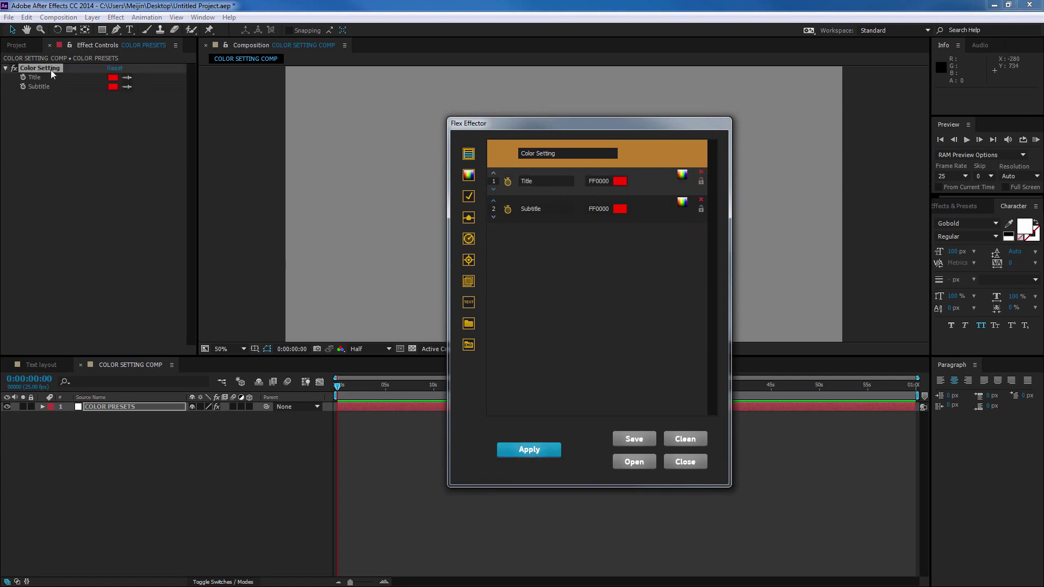
- Rename the applied Color Setting effect to 'Red'
left_click(50, 69)
key("Return")
type("Re")
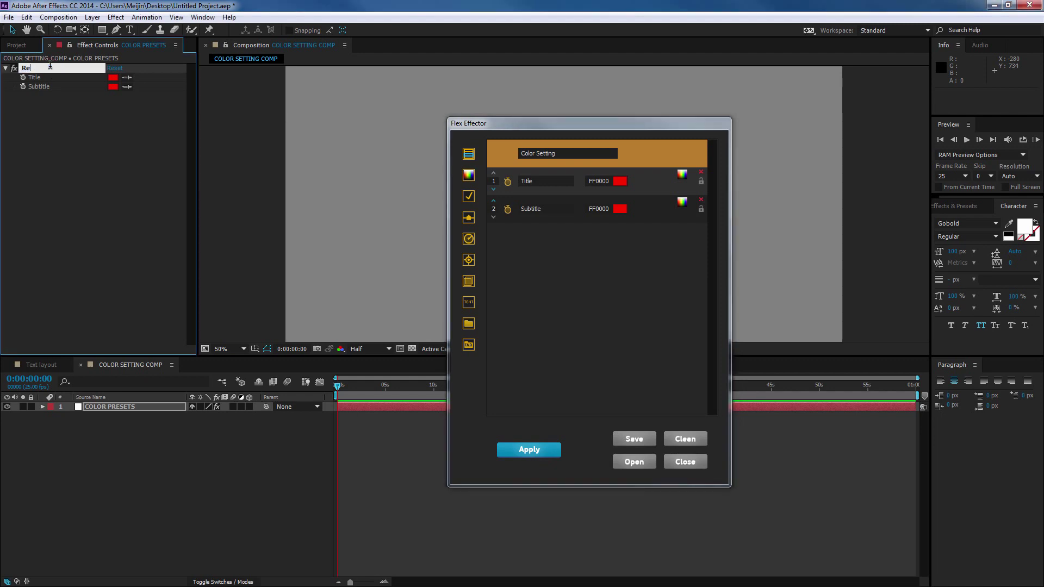
type("d")
key("Return")
- Duplicate the Red effect twice, naming the copies 'Green' and 'Blue'
key("ctrl+d")
key("Return")
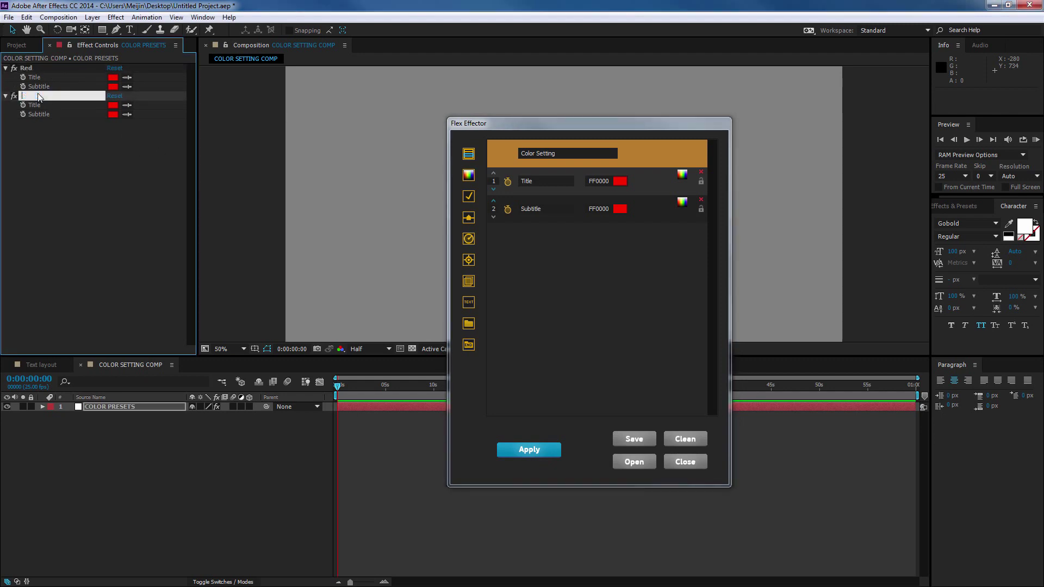
type("Green")
key("Return")
left_click(53, 96)
key("ctrl+d")
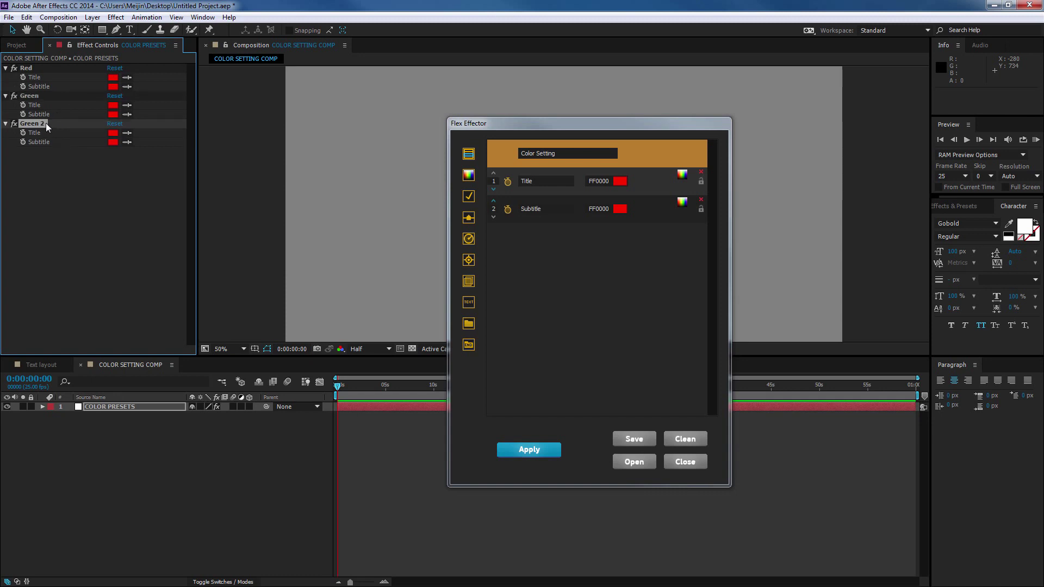
key("Return")
type("Blue")
left_click(74, 206)
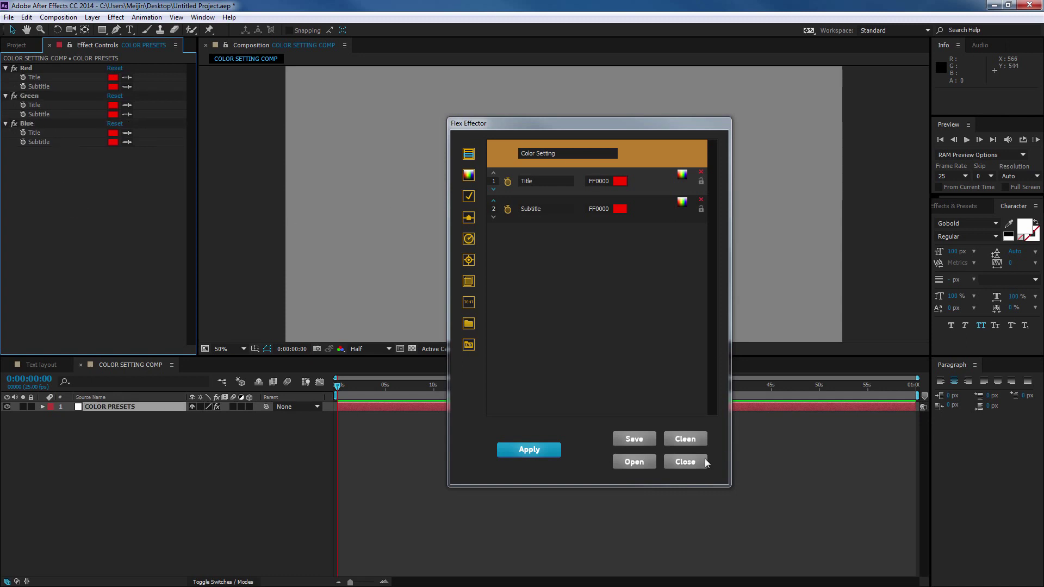
- Close Flex Effector, return to Text layout and move Subtitle below Tilte
left_click(687, 465)
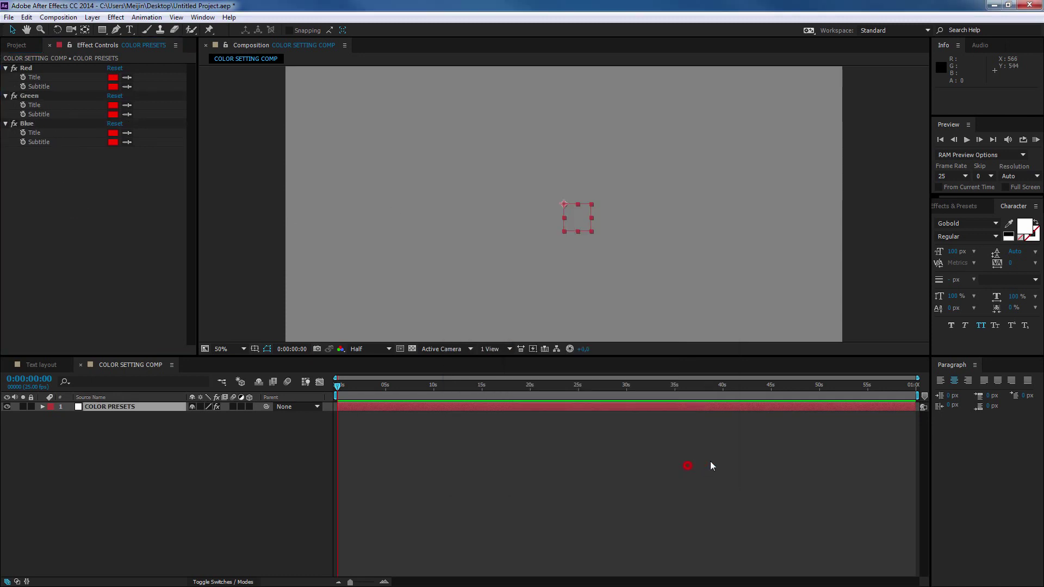
left_click(46, 367)
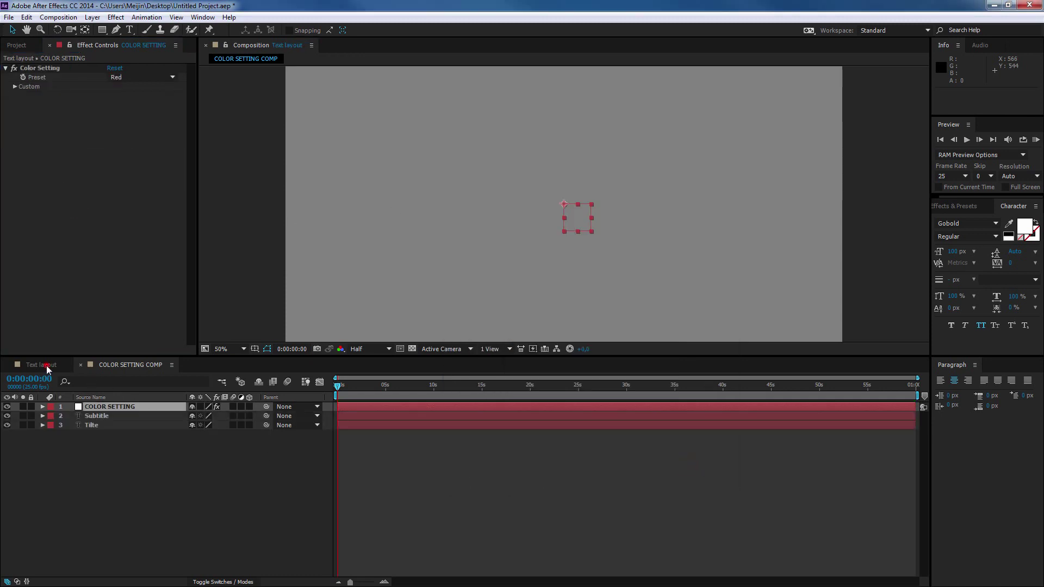
left_click_drag(107, 417, 103, 426)
left_click(100, 416)
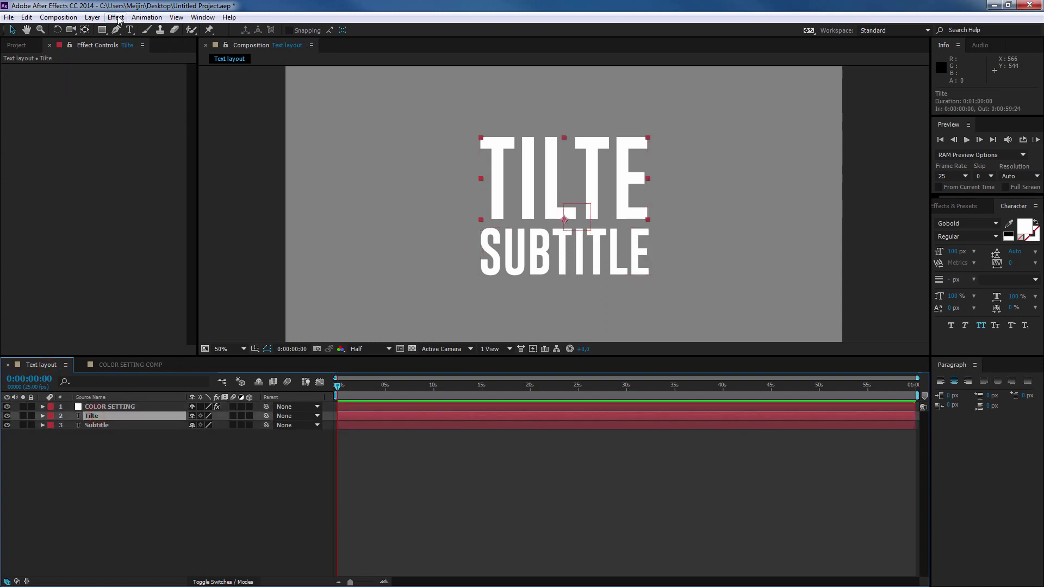
- Add a Generate > Fill effect to the Tilte layer
left_click(116, 17)
mouse_move(159, 167)
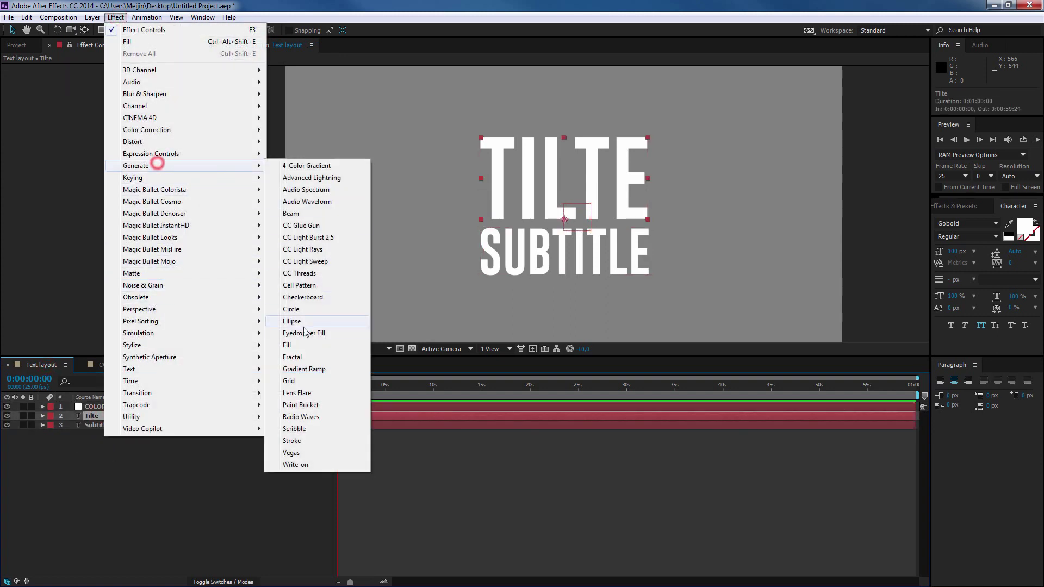
left_click(315, 345)
- Reveal COLOR SETTING's Custom Title and Subtitle colours, then reselect Tilte
left_click(117, 407)
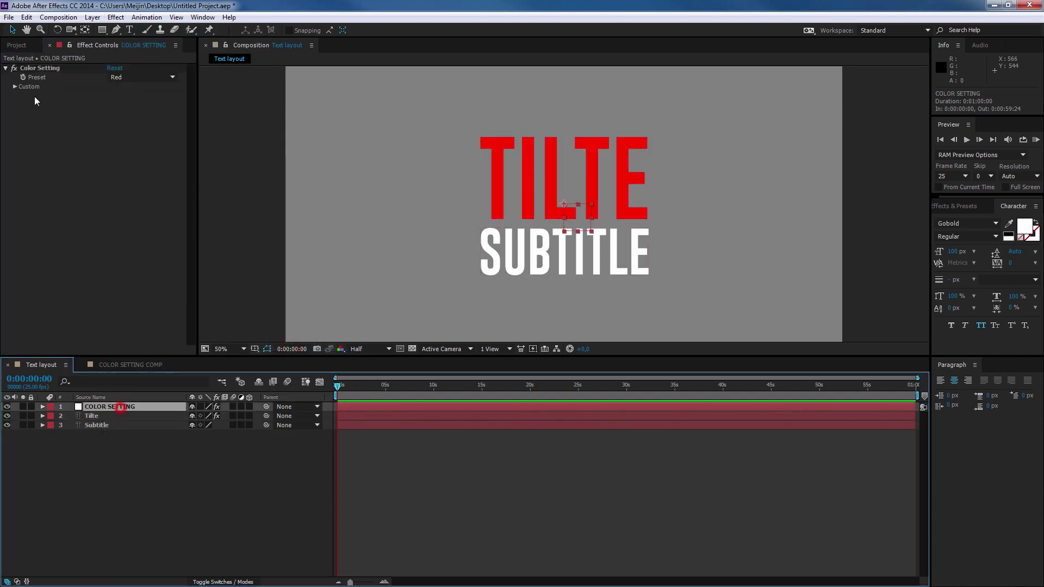
left_click(30, 88)
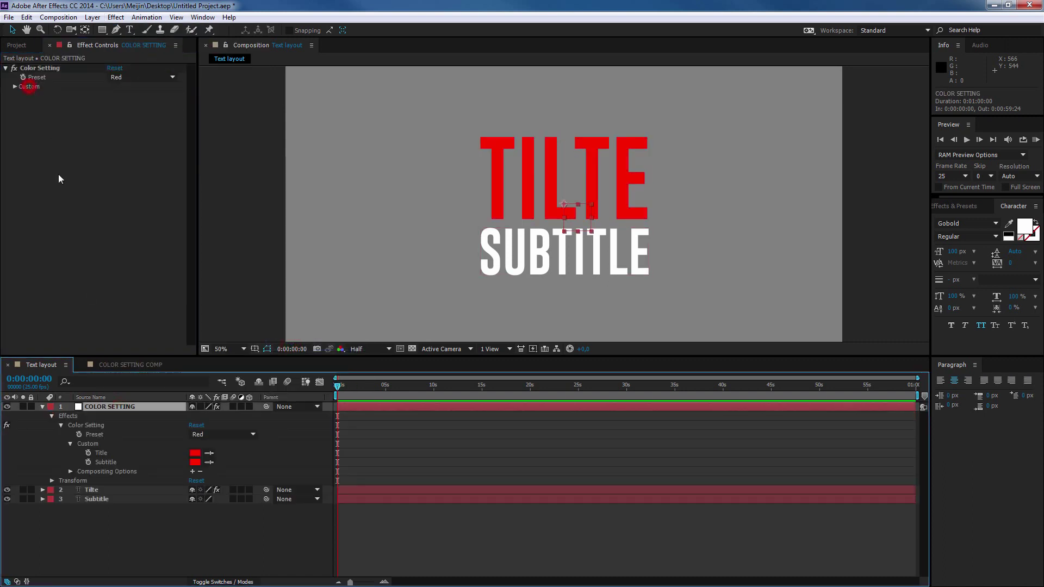
left_click(91, 490)
- Link Tilte's Fill Color by expression to COLOR SETTING's Title colour
left_click(36, 95)
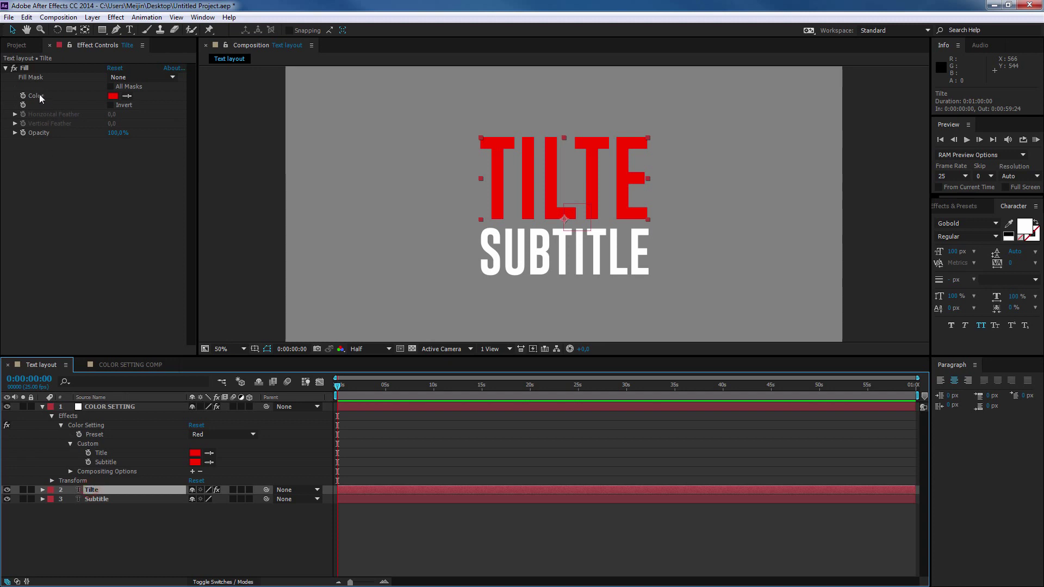
left_click(79, 545, "alt")
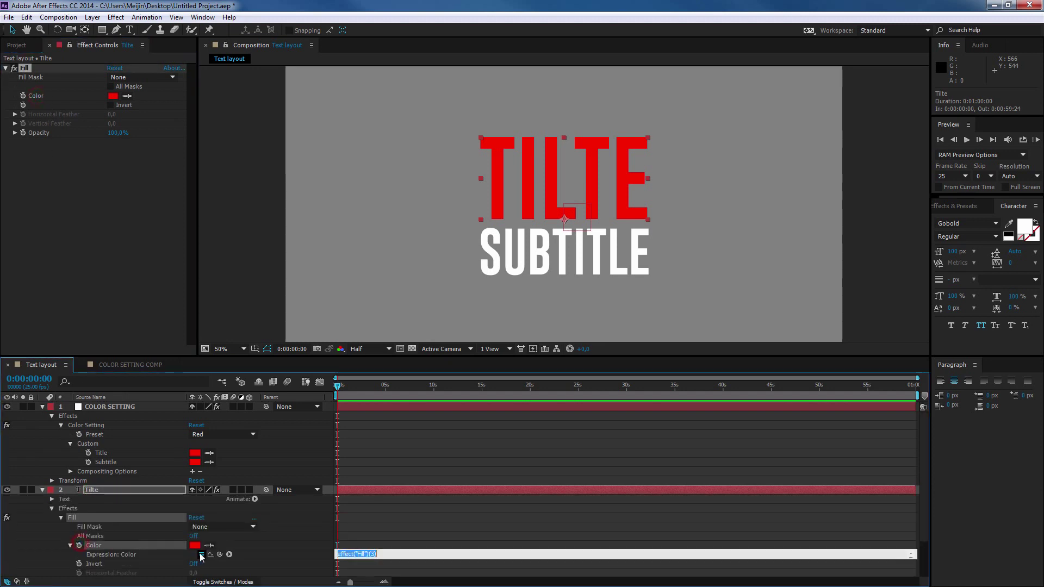
left_click_drag(220, 554, 142, 453)
left_click(261, 462)
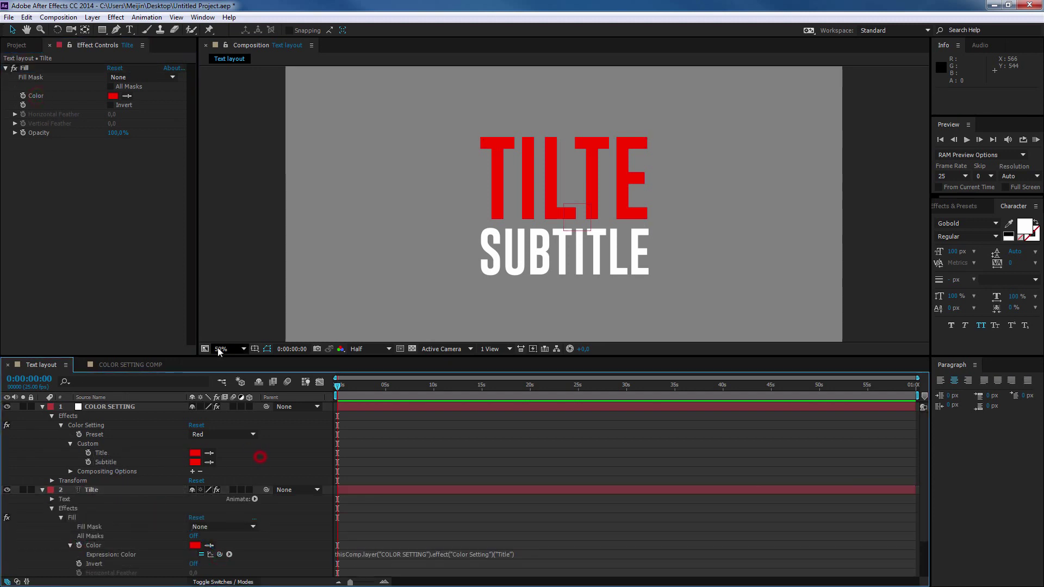
left_click_drag(210, 356, 210, 240)
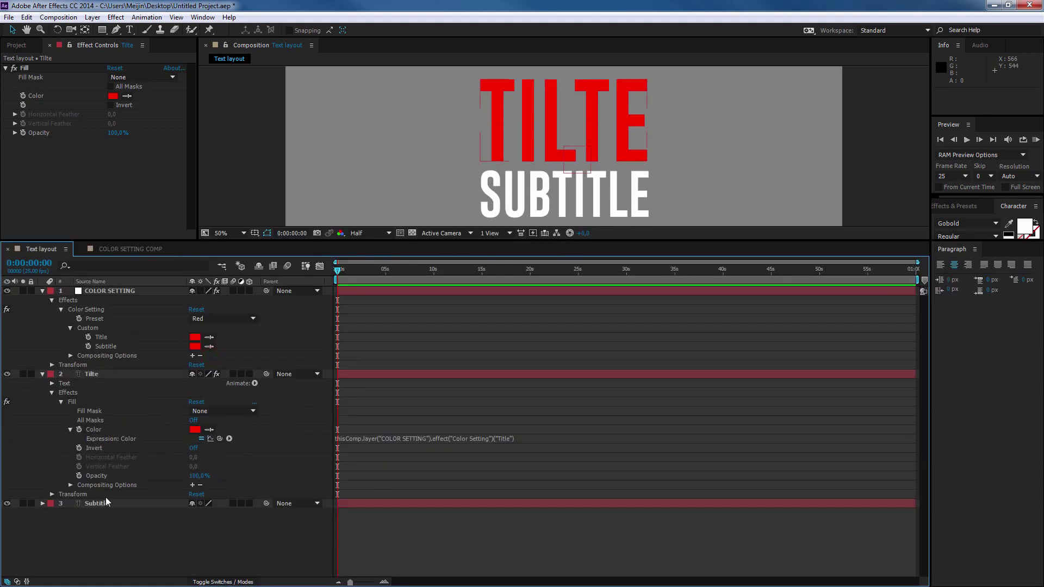
- Copy the Fill onto Subtitle and relink its expression to COLOR SETTING's Subtitle colour
left_click(40, 68)
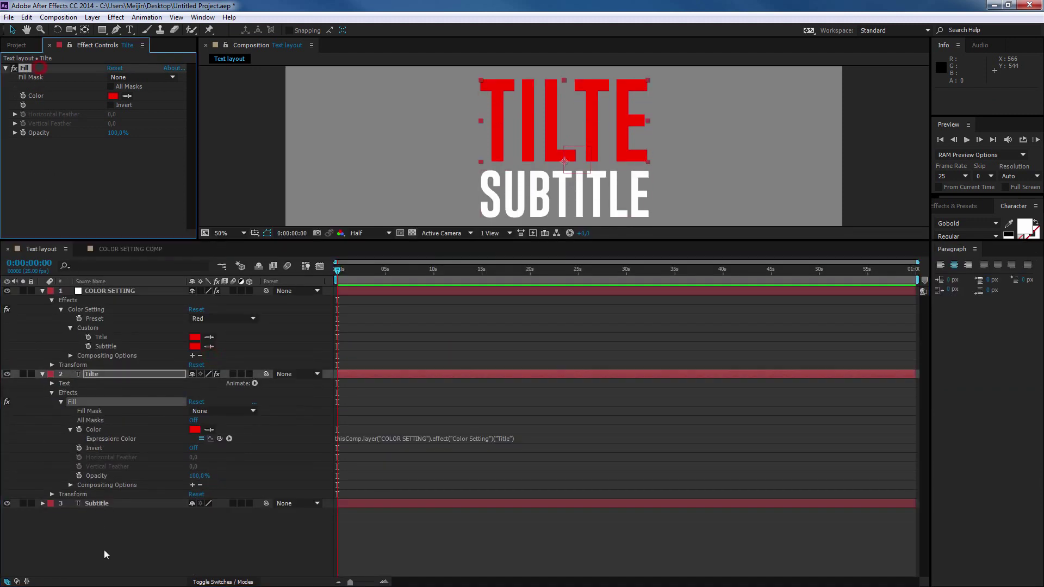
left_click(116, 505)
key("ctrl+v")
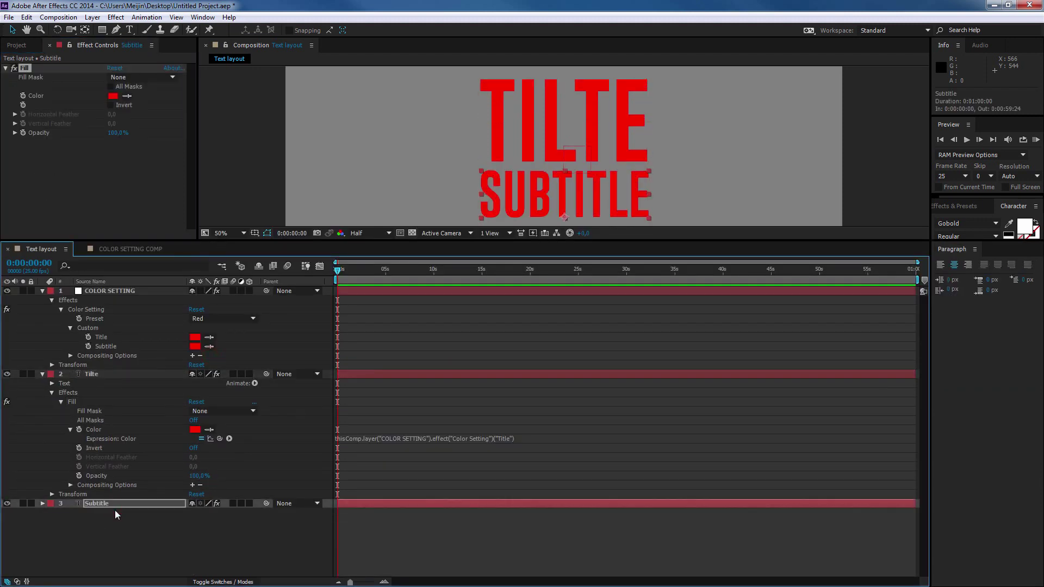
key("e")
key("e")
left_click(377, 531)
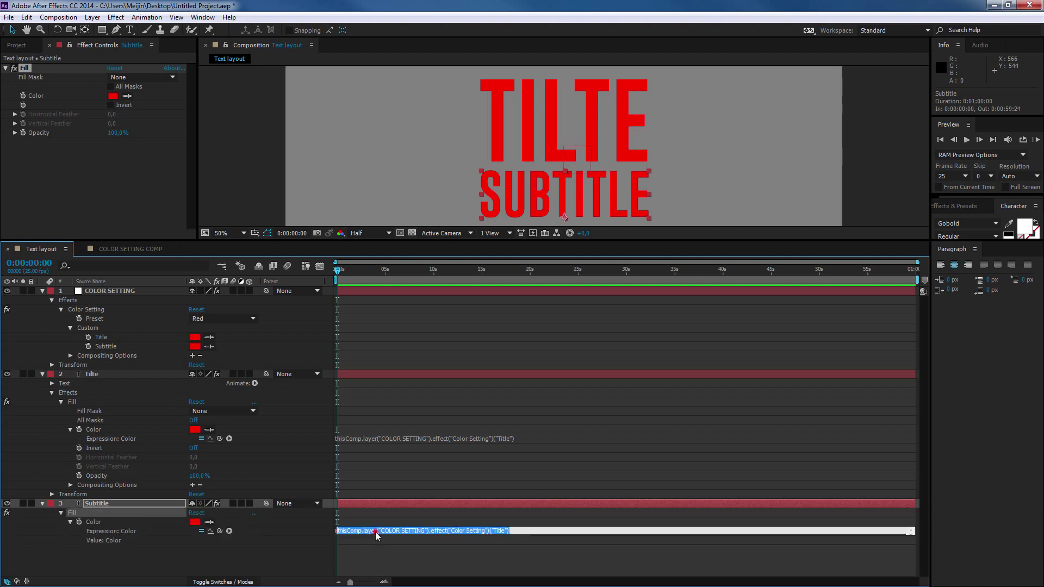
left_click_drag(220, 531, 106, 346)
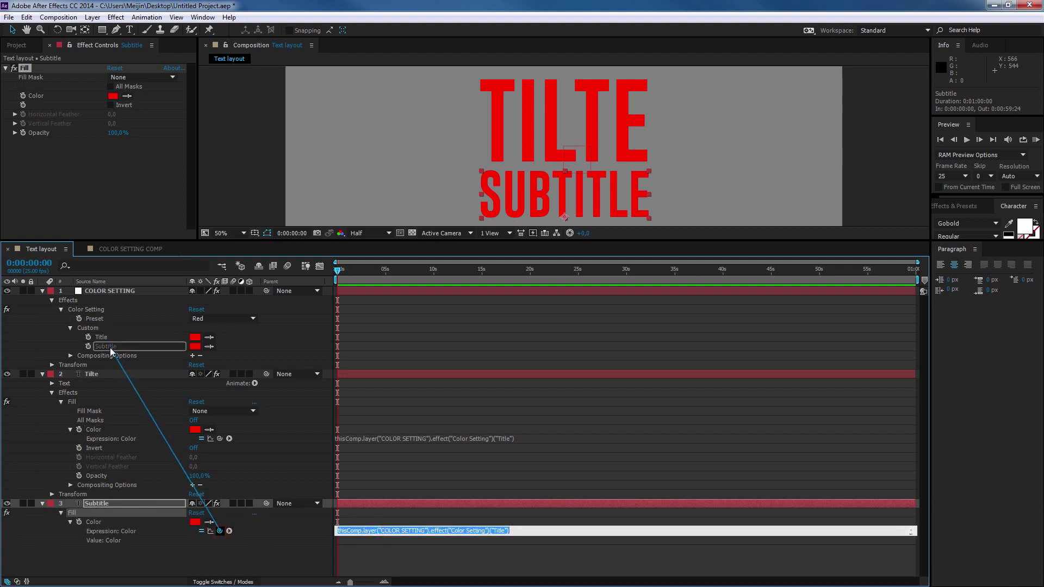
left_click(269, 342)
left_click(272, 339)
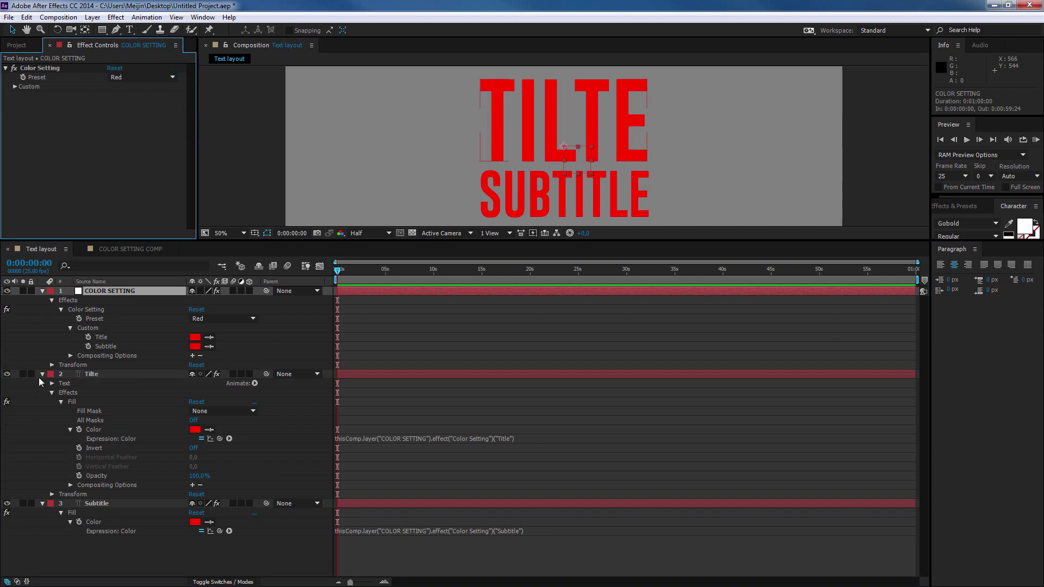
- Float the COLOR SETTING COMP timeline and expand COLOR PRESETS' colour effects
left_click(42, 374)
left_click(43, 383)
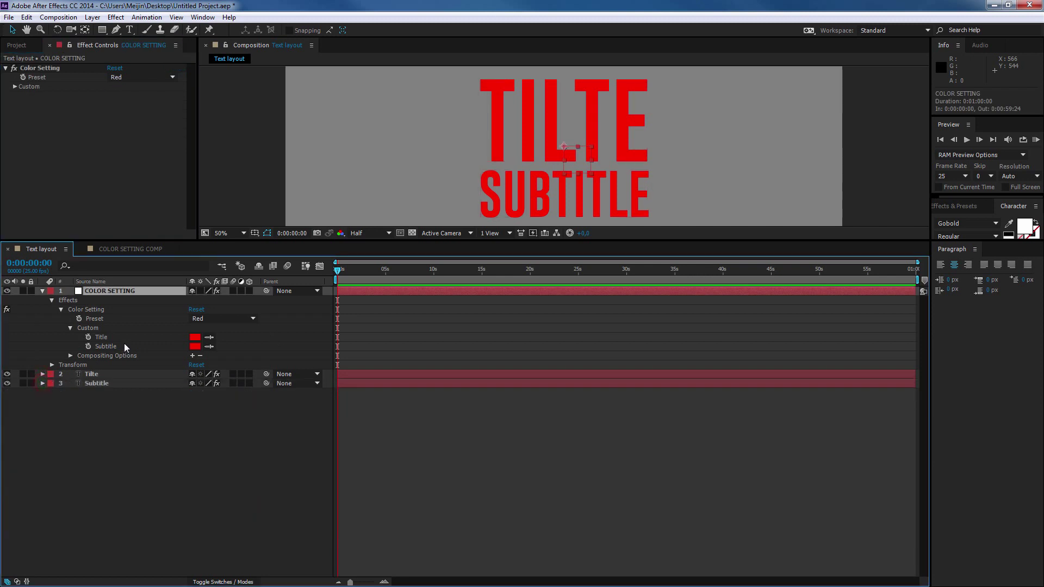
left_click_drag(126, 249, 533, 231)
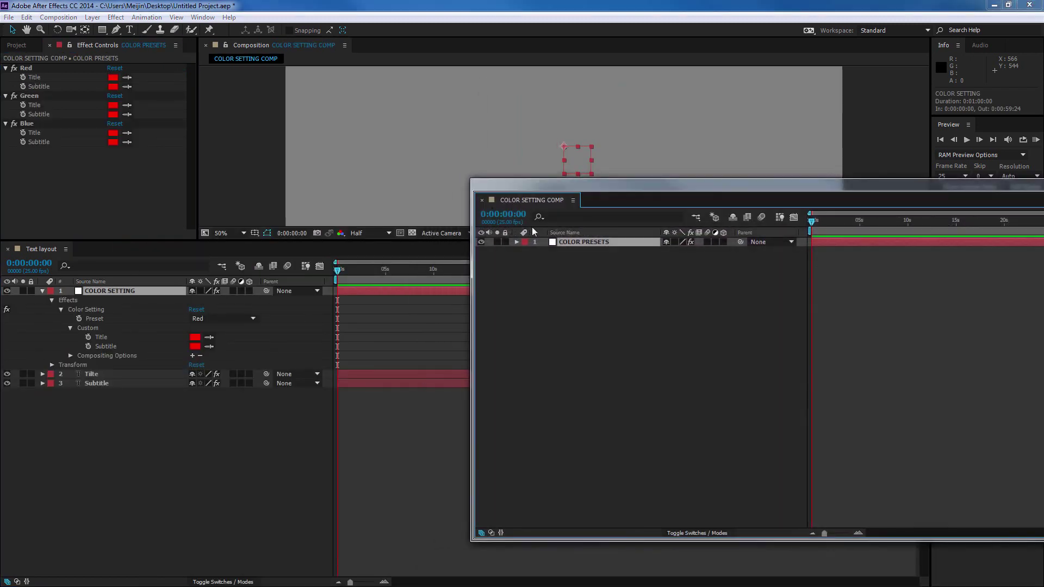
left_click(34, 77)
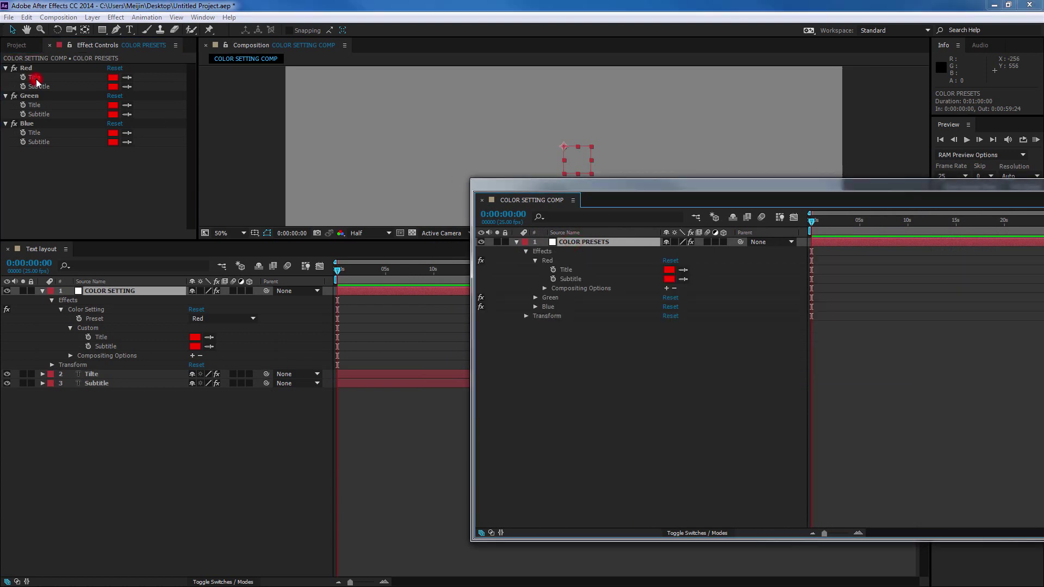
- Add an expression to Color Setting's Title colour and begin editing its code
left_click(94, 338)
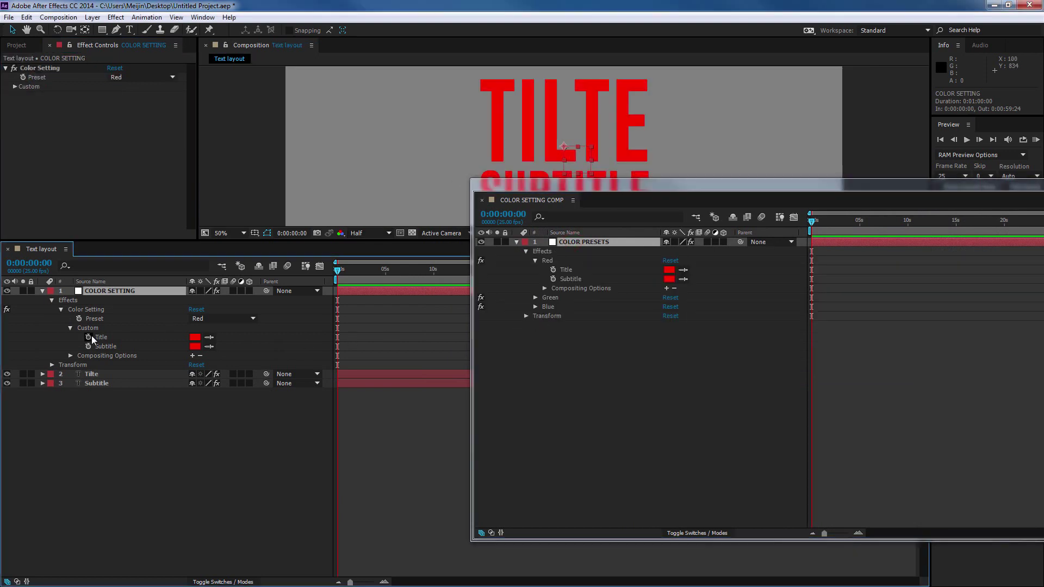
left_click(88, 338, "alt")
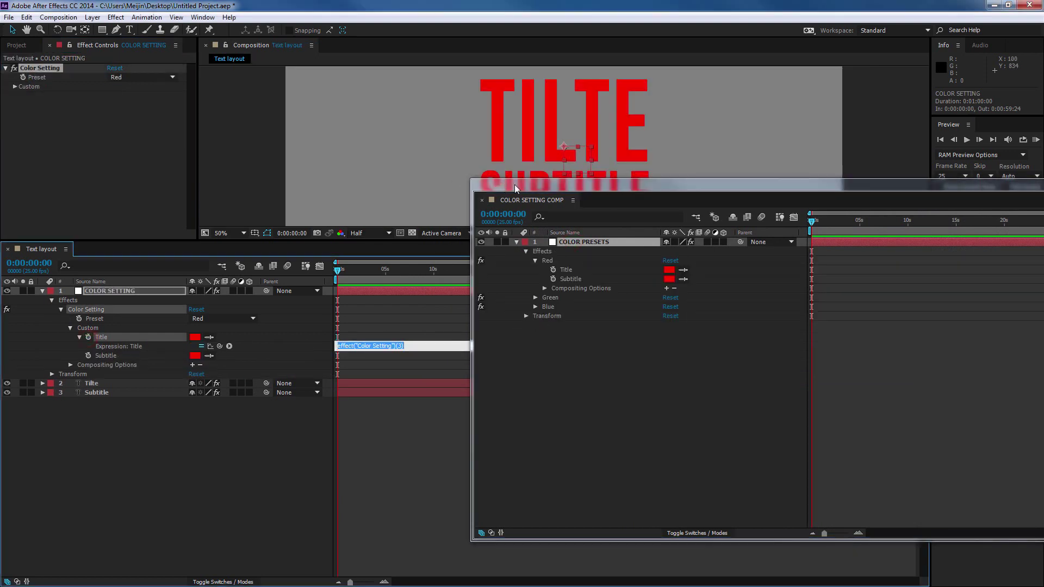
left_click_drag(516, 188, 679, 217)
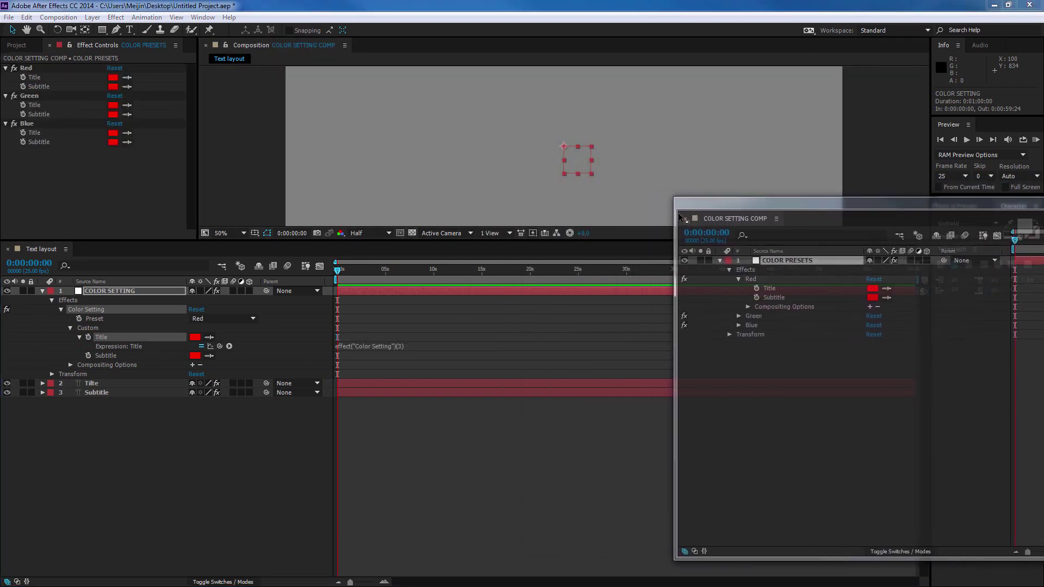
left_click(399, 343)
type("list=")
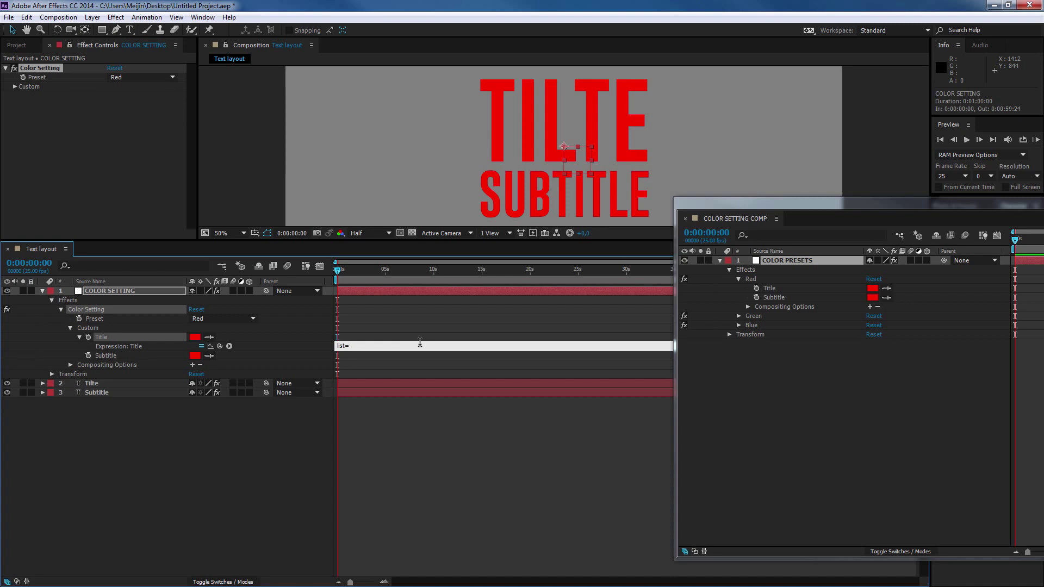
- Write list=effect("Color Setting")("Preset"); plus an if(list==1) line pulling Red's Title colour
left_click_drag(219, 346, 37, 78)
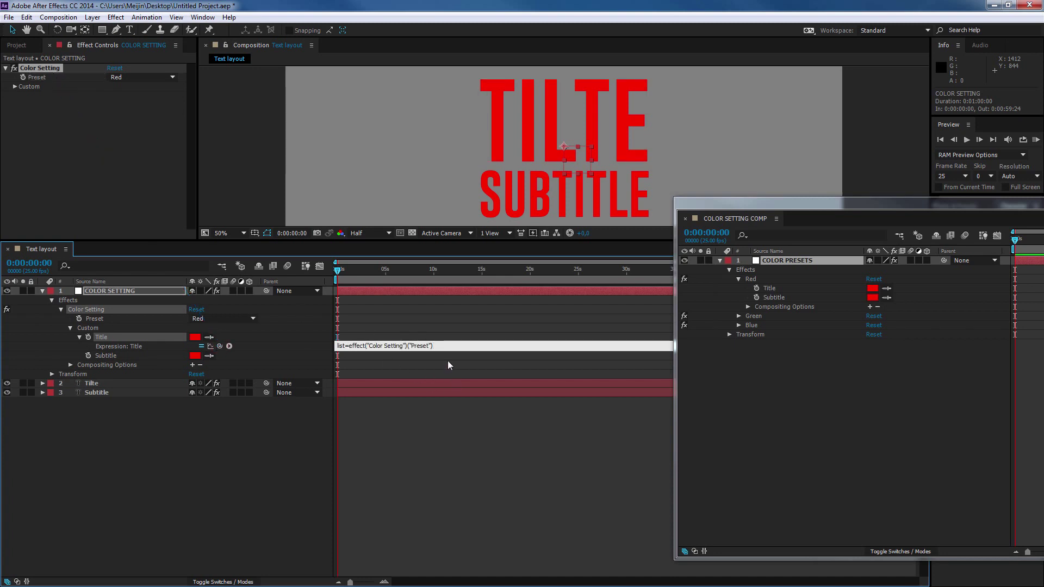
type(";")
key("Return")
type("if(list==1){")
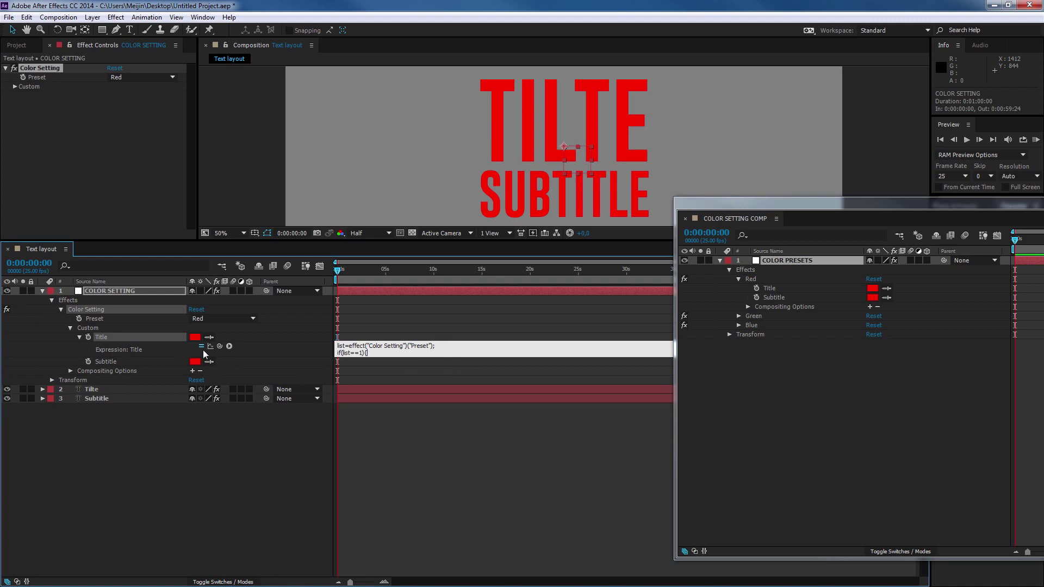
left_click_drag(220, 346, 803, 291)
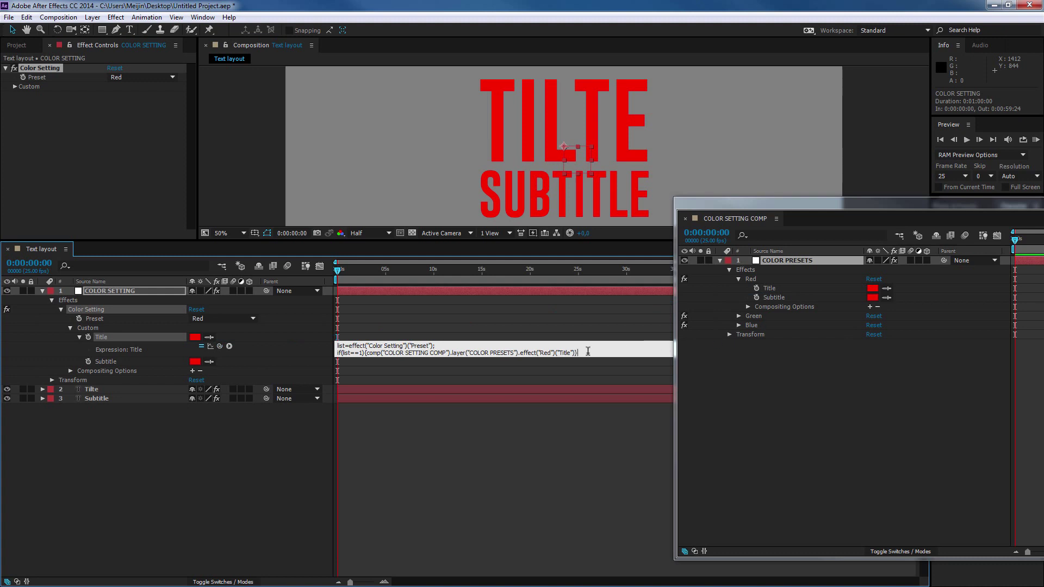
key("Return")
- Duplicate the condition line and change its preset number to list==2
left_click_drag(583, 350, 323, 353)
key("ctrl+c")
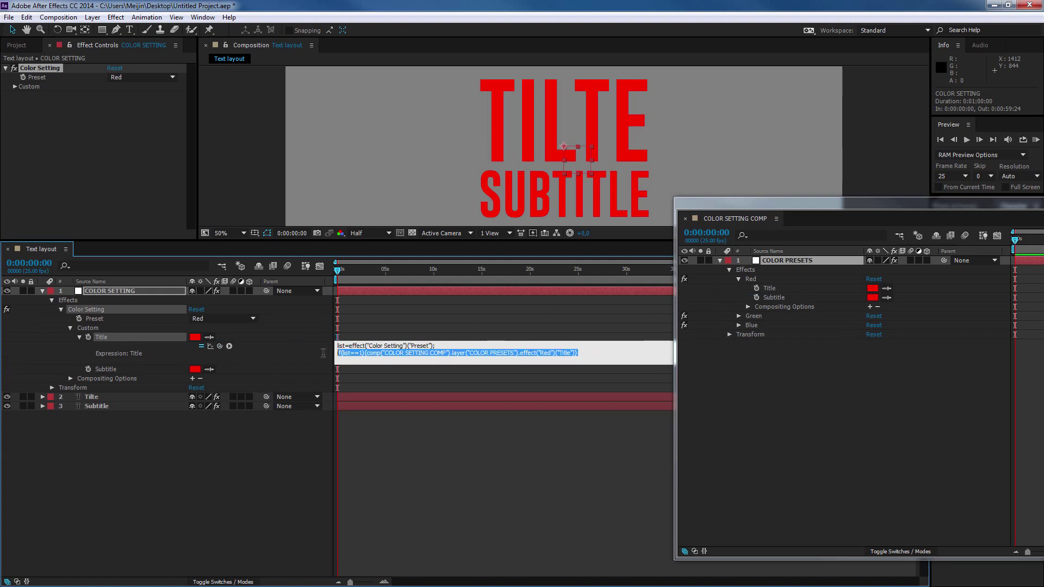
left_click(572, 350)
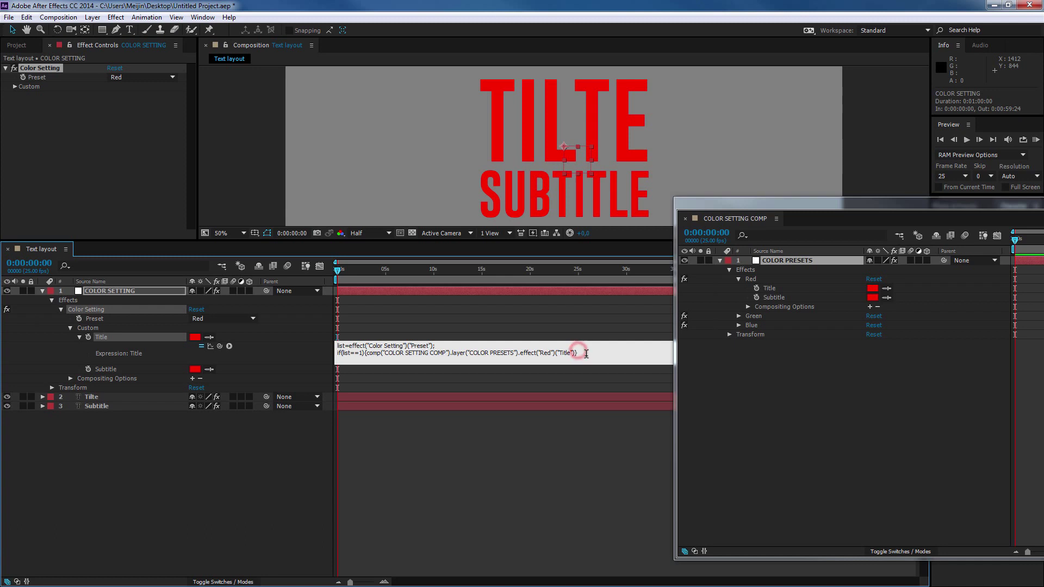
key("ctrl+v")
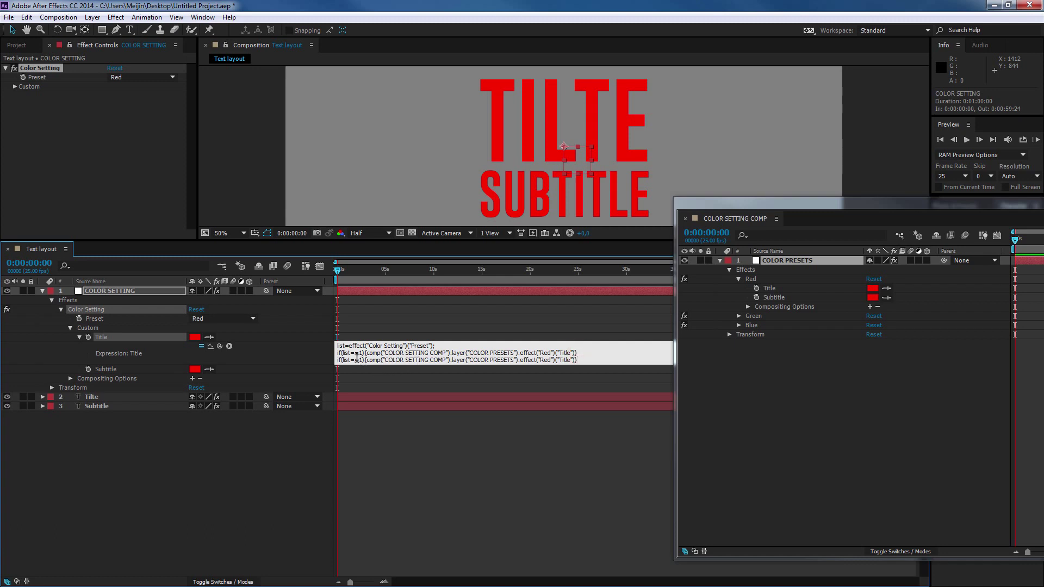
key("BackSpace")
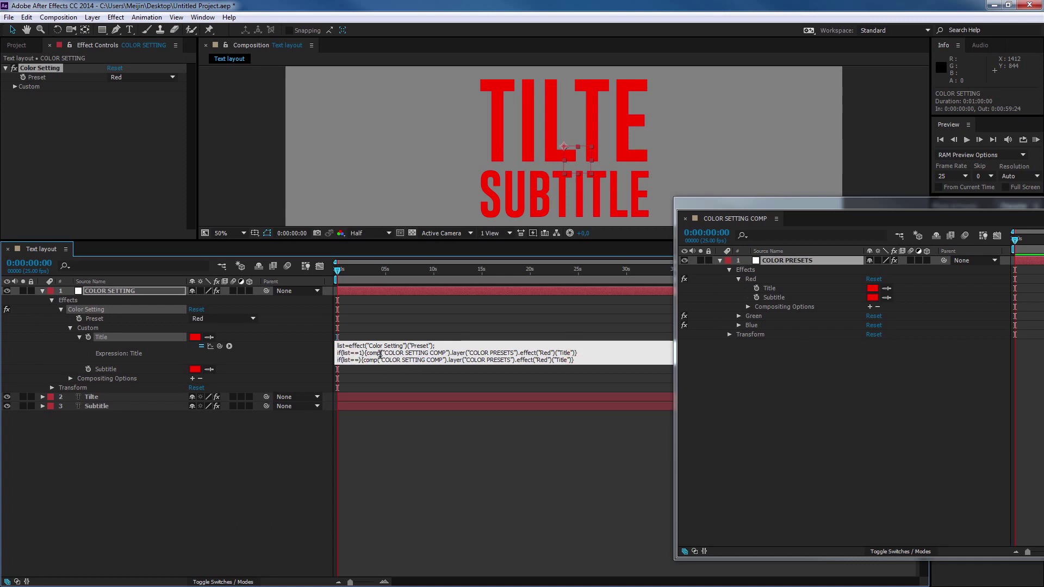
type("2")
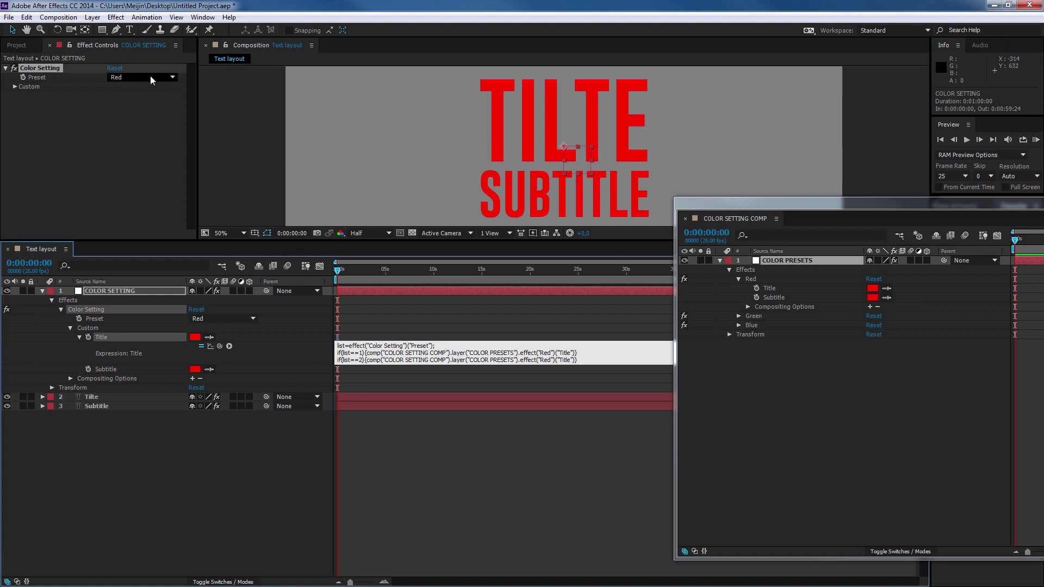
left_click(152, 80)
- Change the list==2 line of the Title expression to use the Green preset
left_click(363, 360)
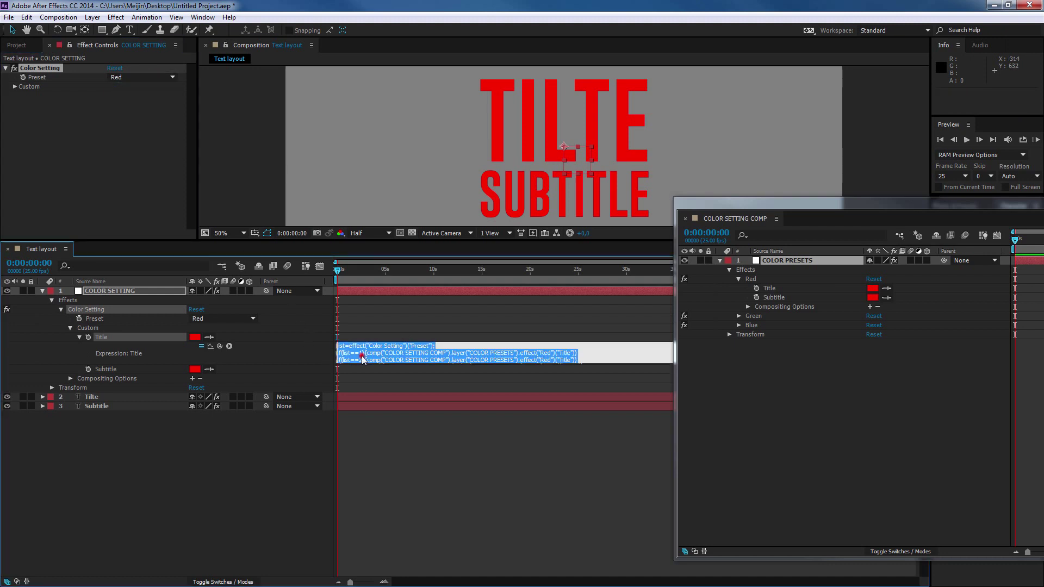
left_click(363, 360)
double_click(362, 360)
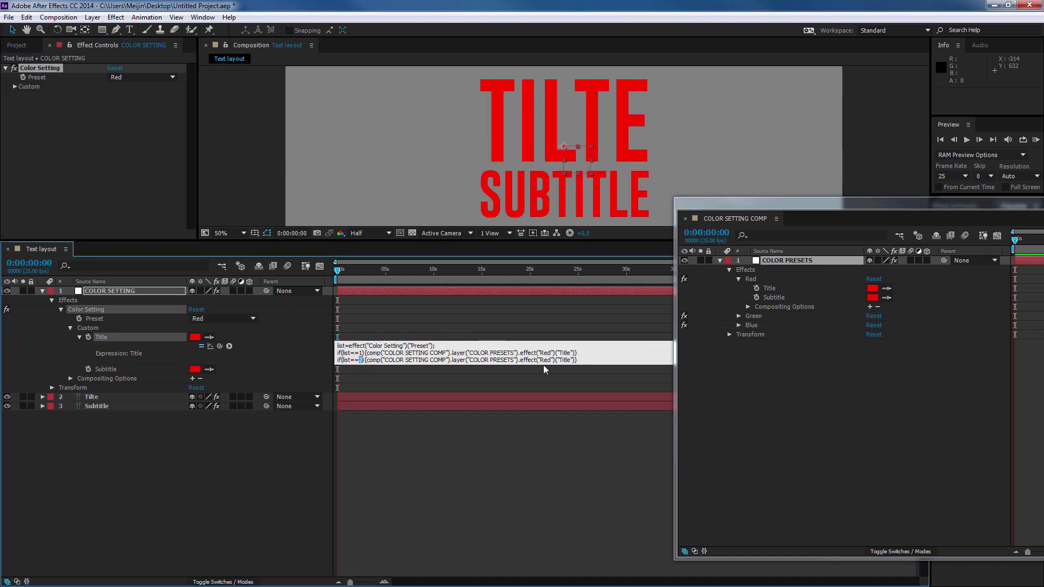
left_click_drag(540, 360, 550, 360)
type("Gree")
type("n")
- Add a list==3 condition line that uses the Blue preset's Title colour
left_click(595, 356)
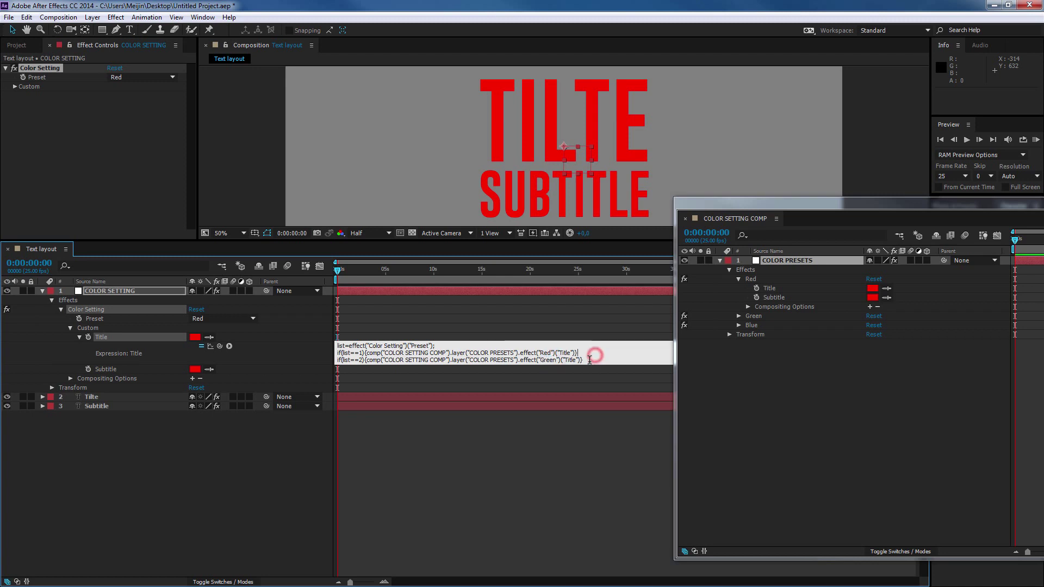
key("Return")
key("ctrl+v")
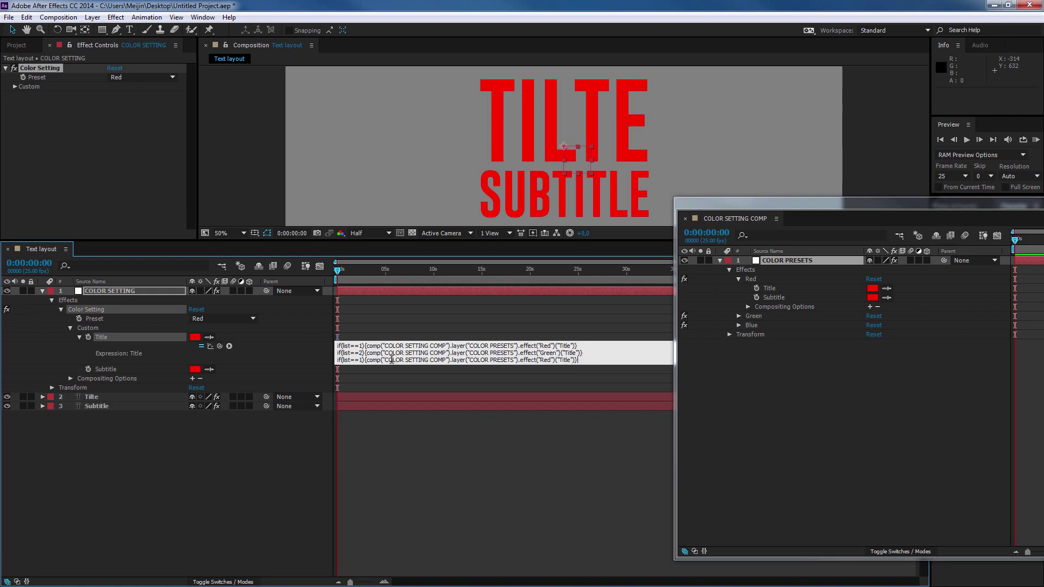
left_click(358, 359)
key("BackSpace")
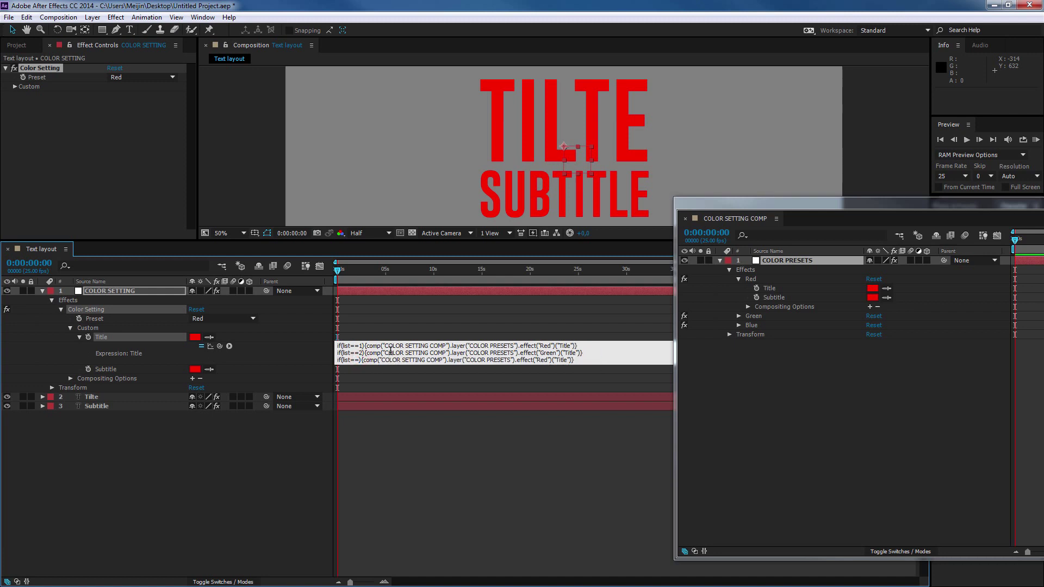
type("3")
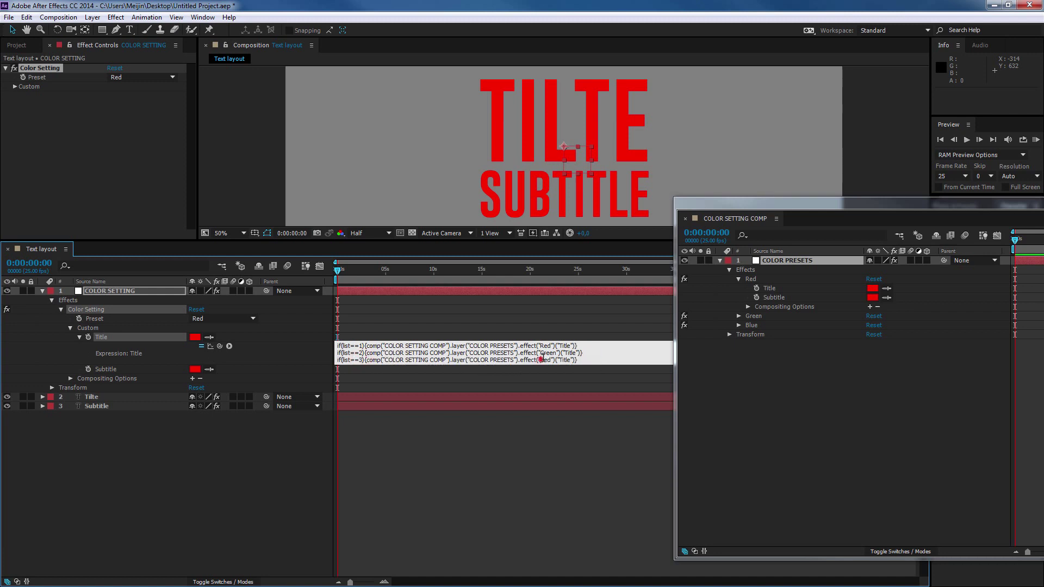
double_click(542, 359)
type("Blue")
- Commit the Title expression and close the floating COLOR SETTING COMP panel
left_click(268, 479)
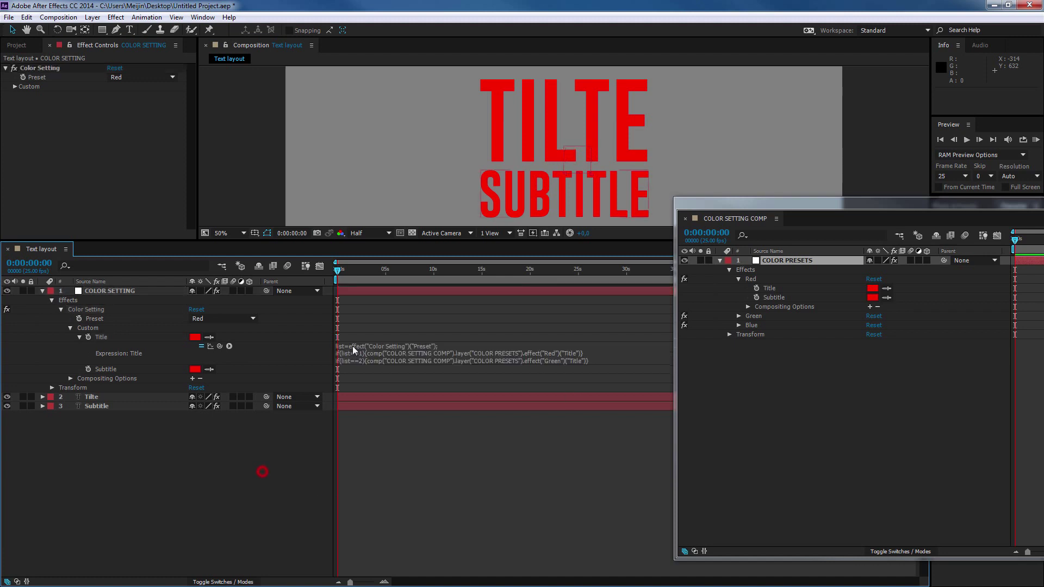
left_click(685, 219)
left_click(609, 354)
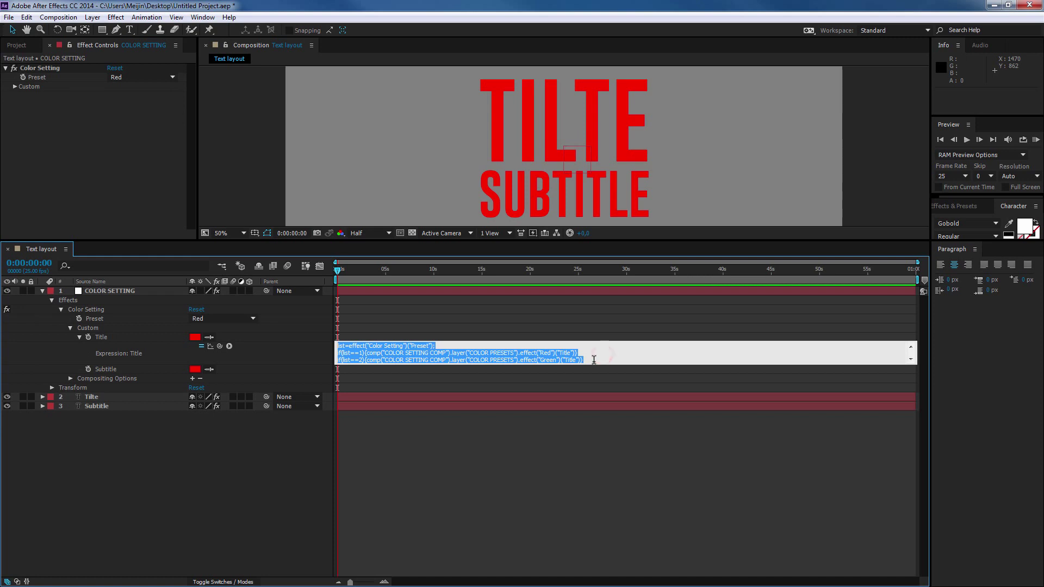
- Add an if(list==4) condition line with empty braces to the Title expression
left_click(594, 359)
key("Return")
type("if(list==3){comp(\"COLOR SETTING COMP\").layer(\"COLOR PRESETS\").effect(\"Blue\")(\"Title\")}")
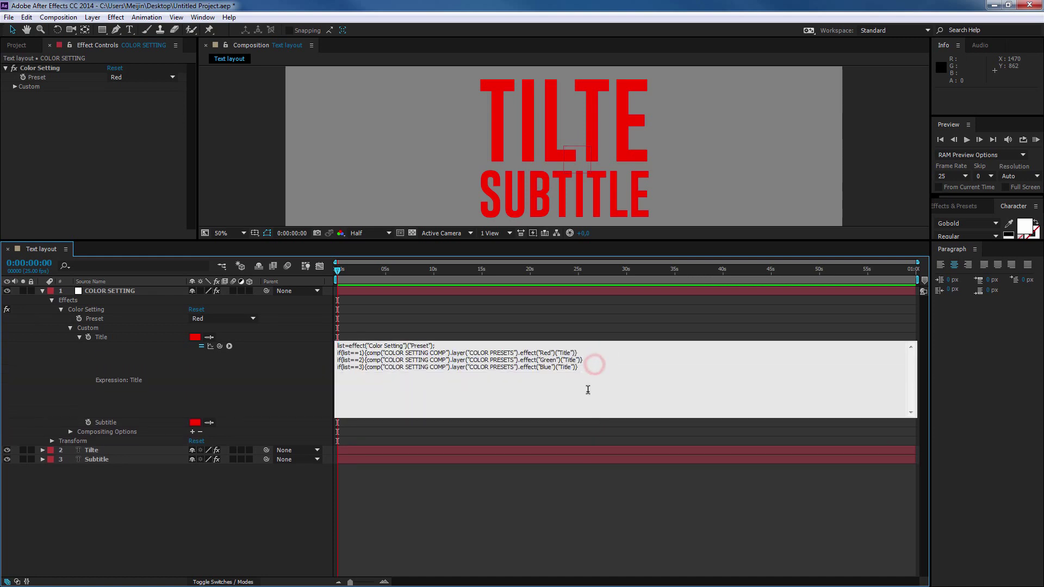
left_click(580, 368)
key("Return")
key("ctrl+v")
left_click(362, 374)
key("BackSpace")
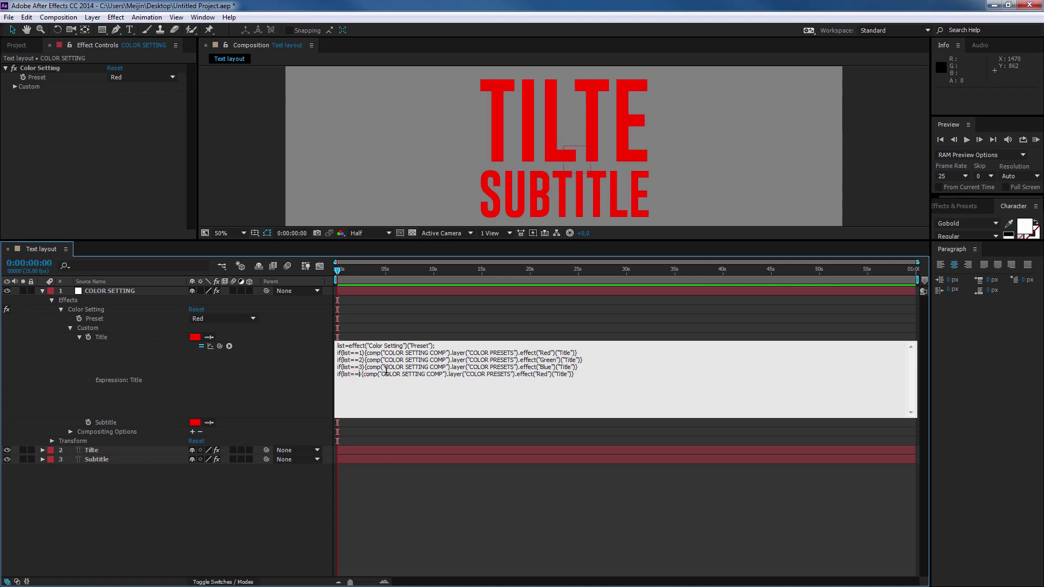
type("4")
left_click_drag(366, 374, 569, 374)
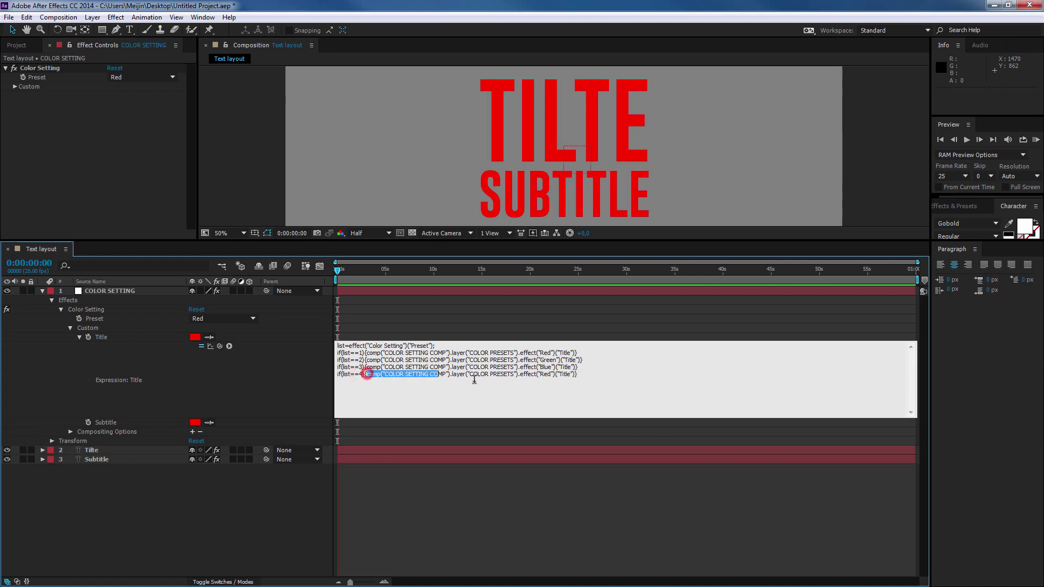
key("BackSpace")
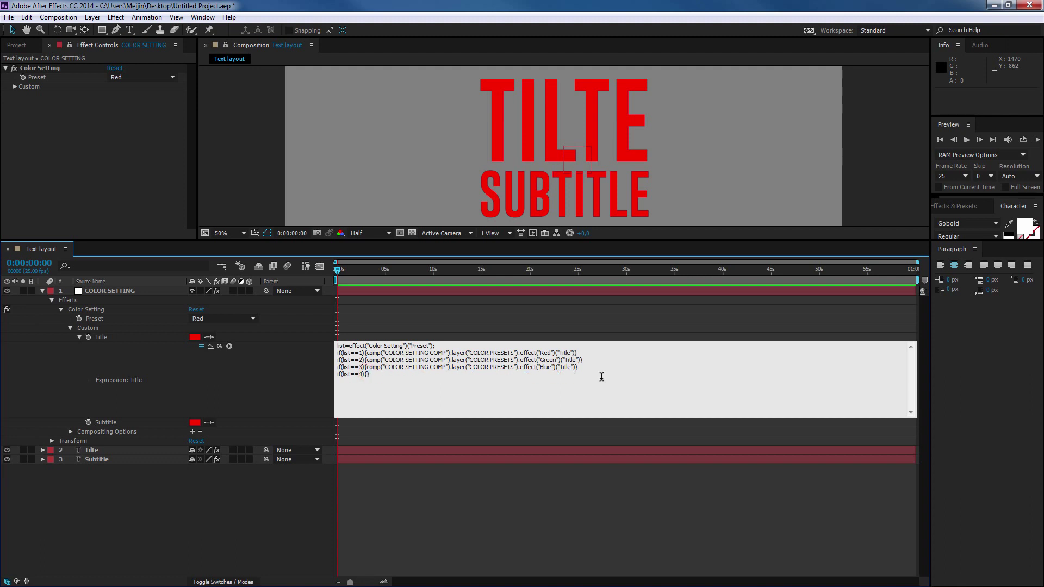
type("0")
- Apply the expression and check the Preset dropdown order, where Custom is item 5
left_click(277, 399)
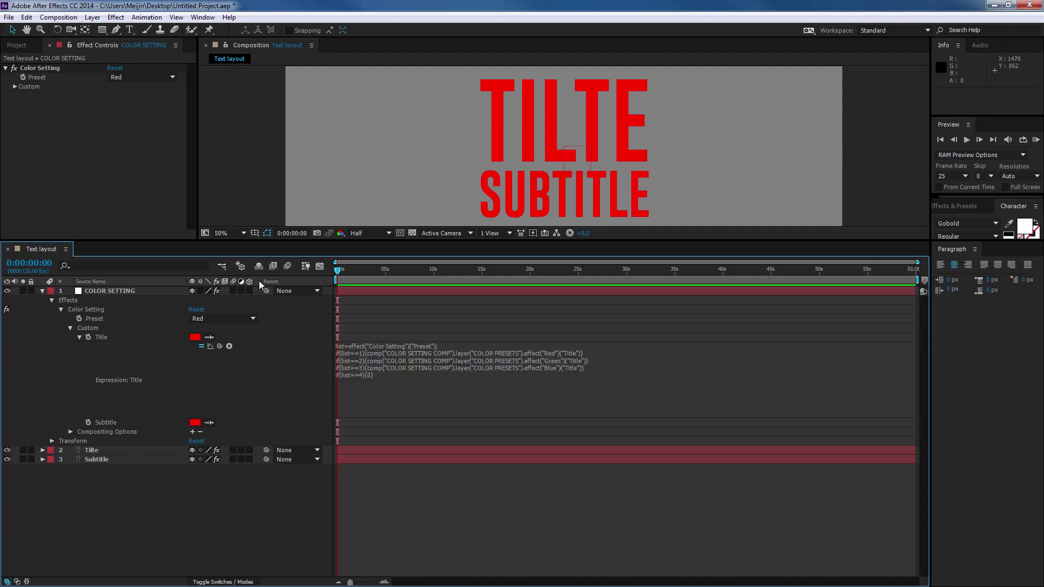
left_click(142, 80)
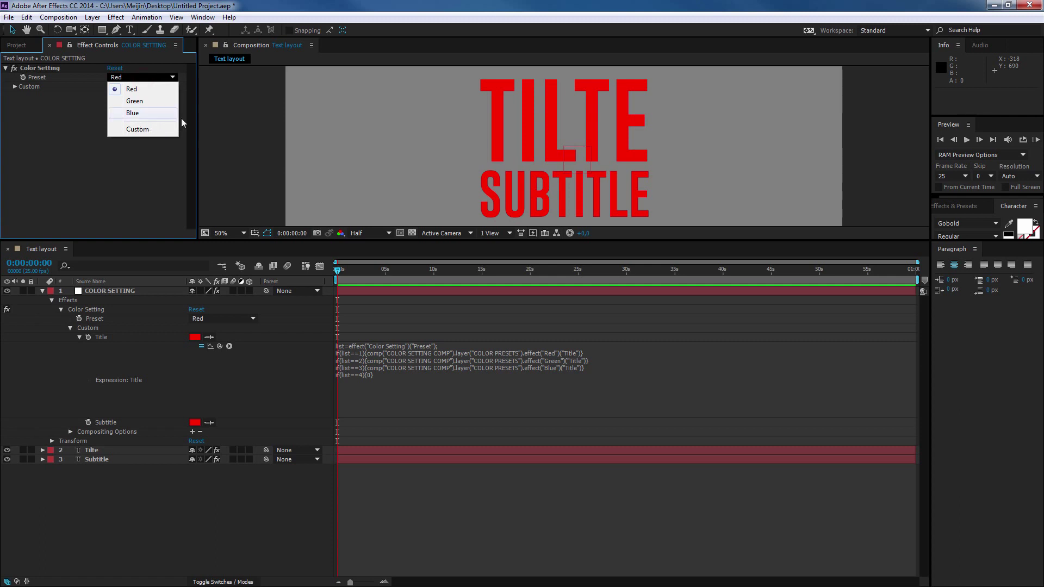
left_click(357, 390)
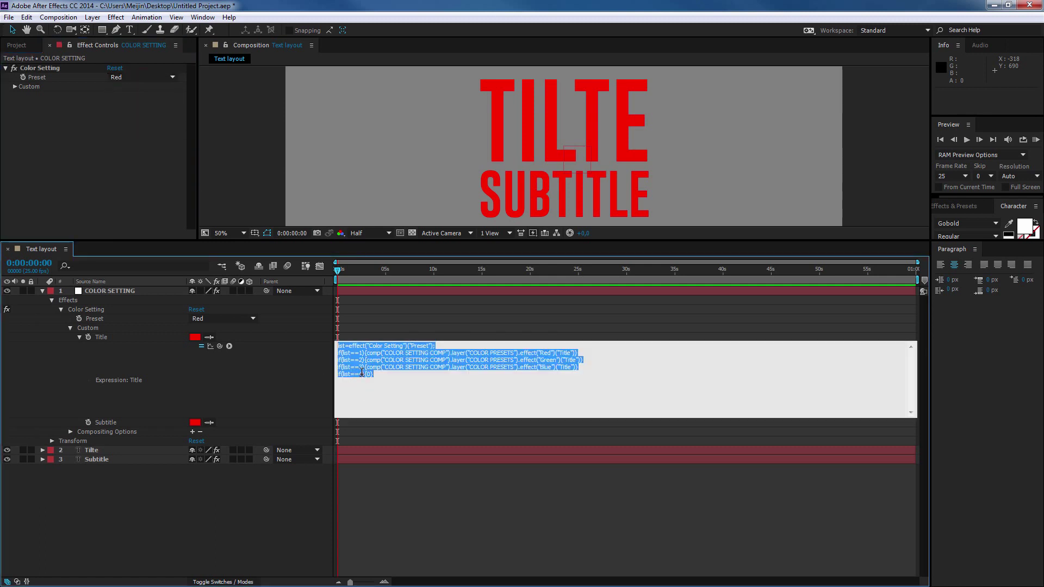
- Add a list==5 condition line with its colour reference removed
double_click(360, 374)
left_click(381, 379)
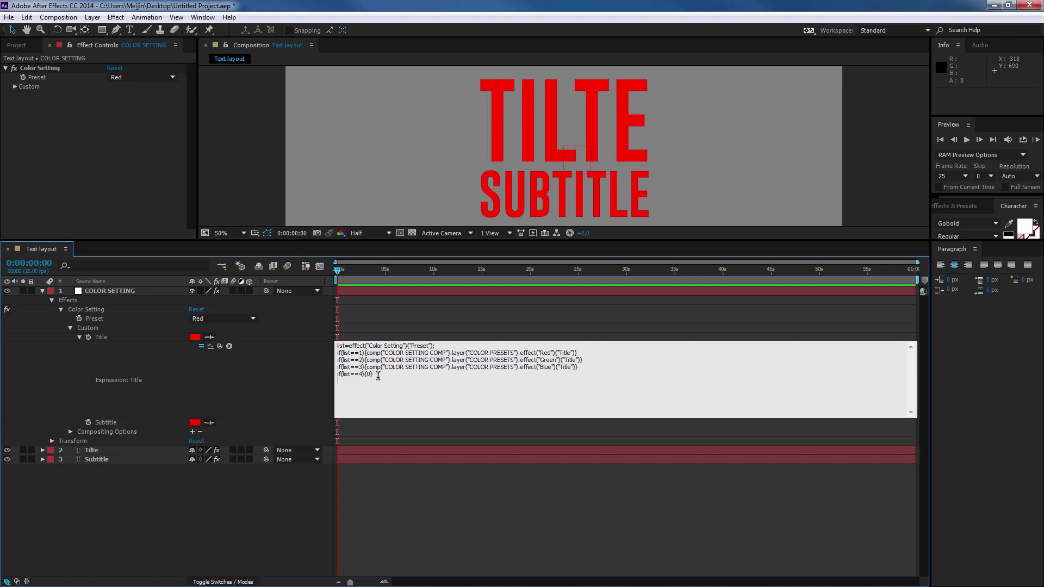
type("if(list==1){comp(\"COLOR SETTING COMP\").layer(\"COLOR PRESETS\").effect(\"Red\")(\"Title\")}")
left_click(363, 381)
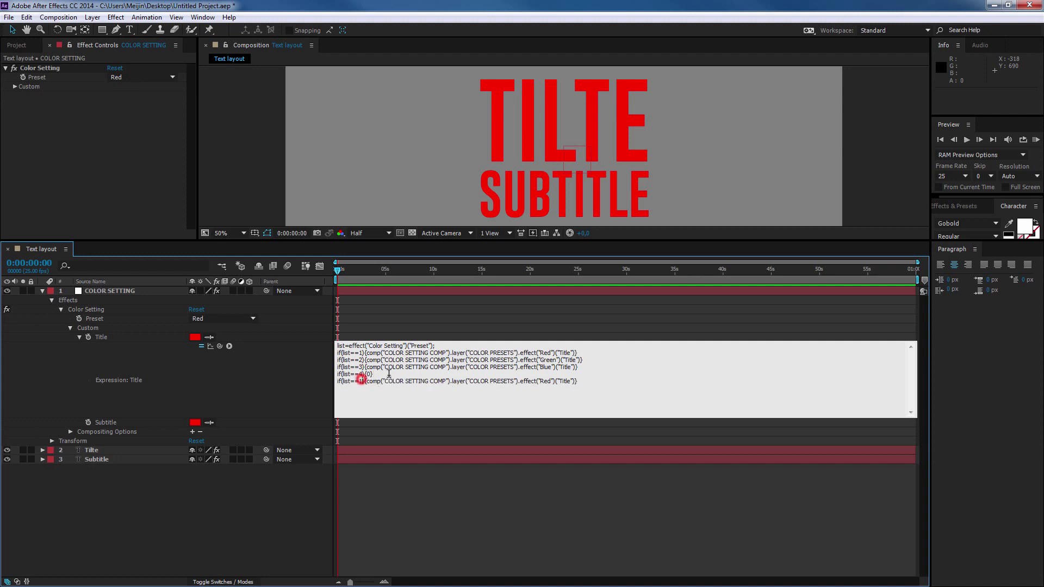
key("BackSpace")
type("5")
left_click_drag(368, 381, 567, 381)
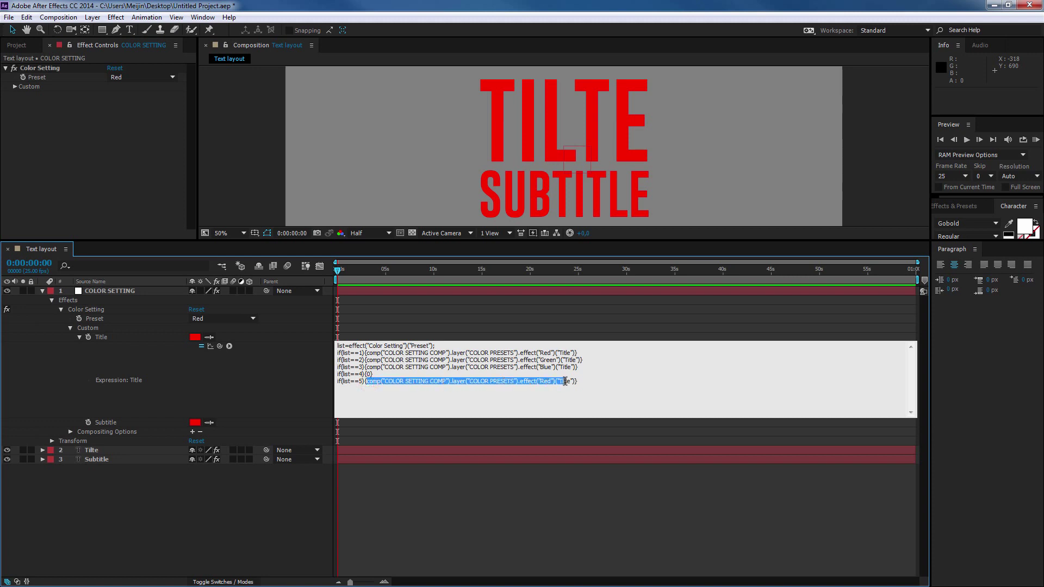
key("BackSpace")
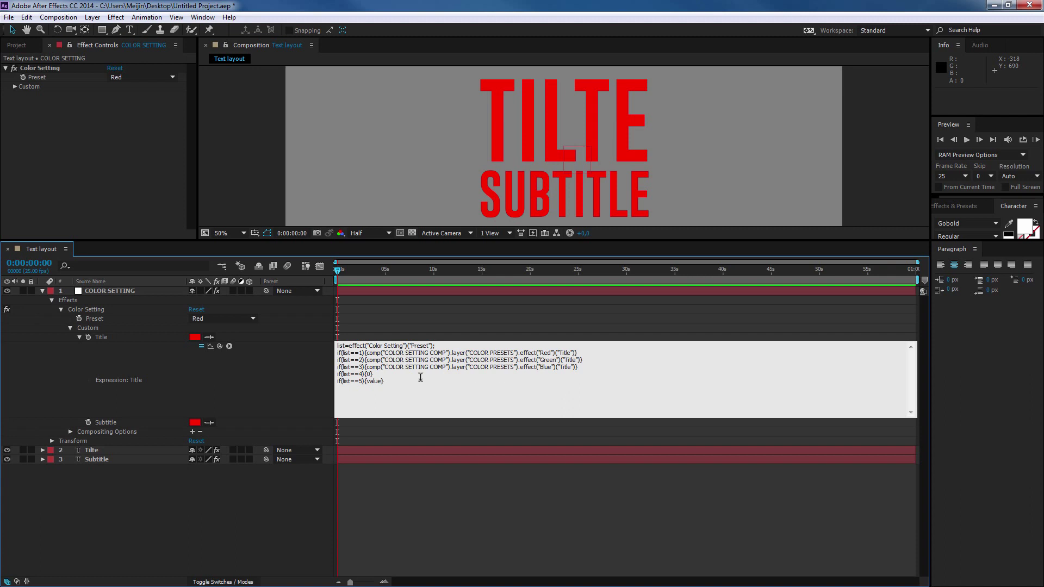
- Recheck the Preset list and finish the if(list==5){value} line of the Title expression
left_click(268, 391)
left_click(154, 77)
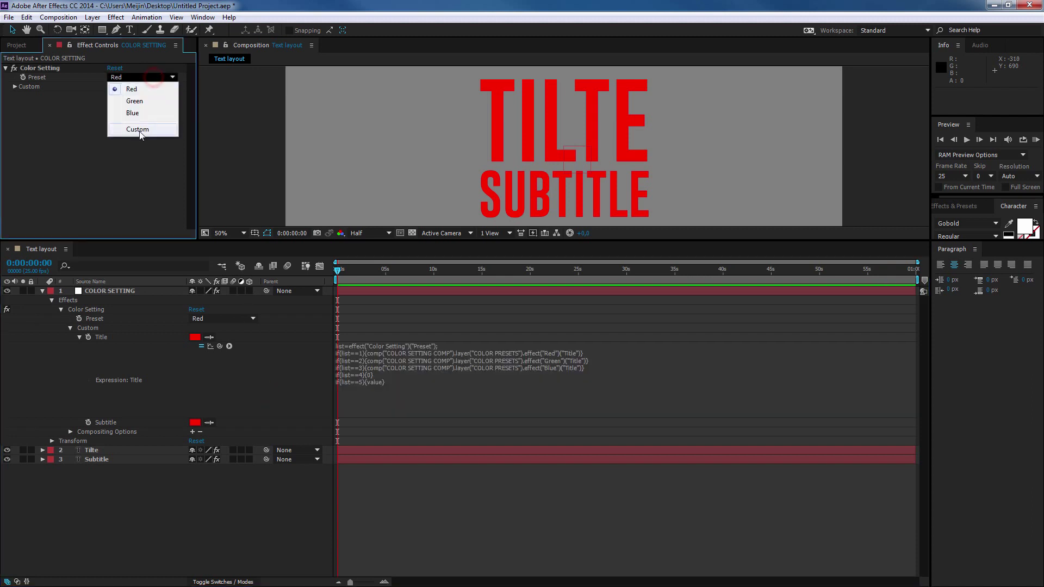
left_click(362, 381)
left_click(360, 382)
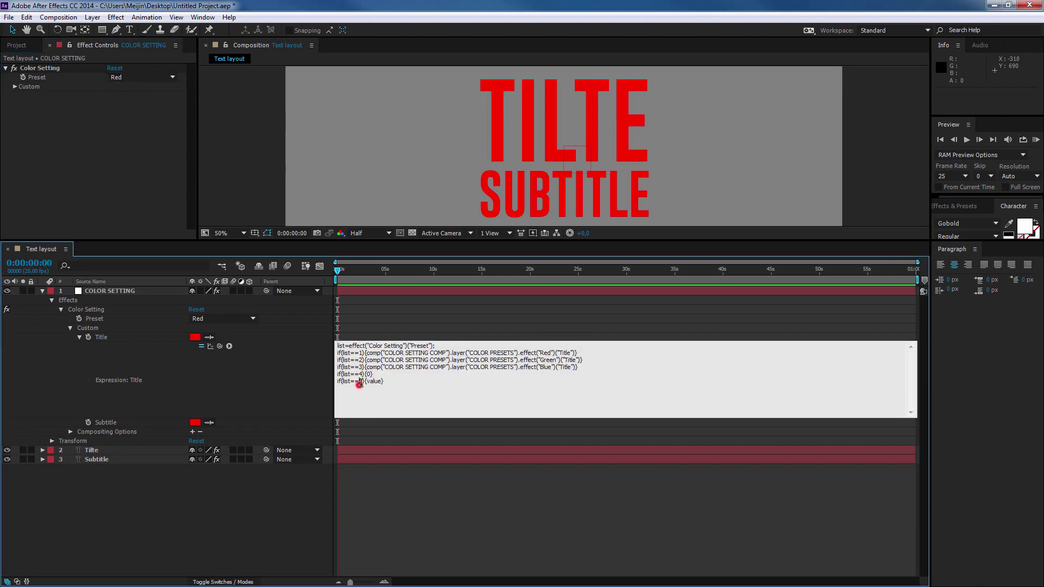
type("5")
left_click(246, 389)
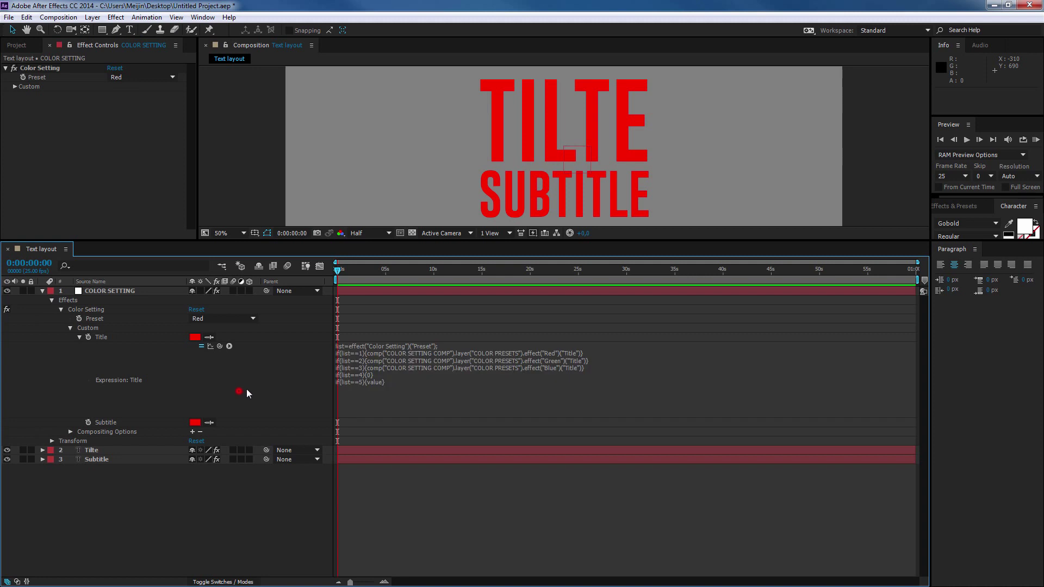
- Paste the Title expression onto the Subtitle colour, switching each ("Title") to ("Subtitle"), then show COLOR SETTING COMP
left_click(88, 423, "alt")
type("list=effect(\"Color Setting\")(\"Preset\"); if(list==1){comp(\"COLOR SETTING COMP\").layer(\"COLOR PRESETS\").effect(\"Red\")(\"Title\")} if(list==2){comp(\"COLOR SETTING COMP\").layer(\"COLOR PRESETS\").effect(\"Green\")(\"Title\")} if(list==3){comp(\"COLOR SETTING COMP\").layer(\"COLOR PRESETS\").effect(\"Blue\")(\"Title\")} if(list==4){0} if(list==5){value}")
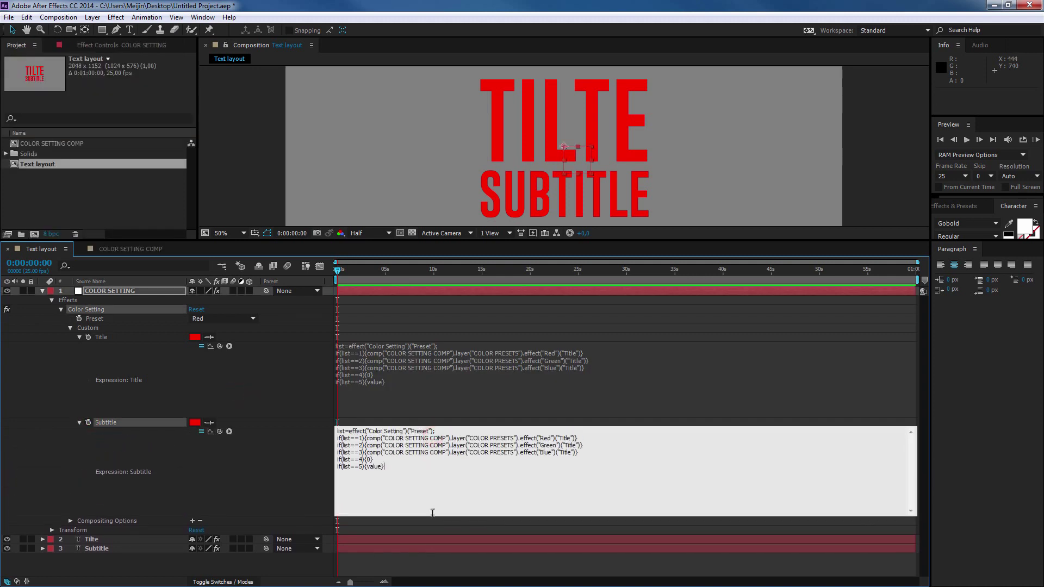
left_click(423, 483)
double_click(561, 437)
key("BackSpace")
double_click(571, 439)
key("ctrl+c")
left_click_drag(581, 445, 560, 451)
key("ctrl+v")
key("ctrl+v")
left_click(290, 466)
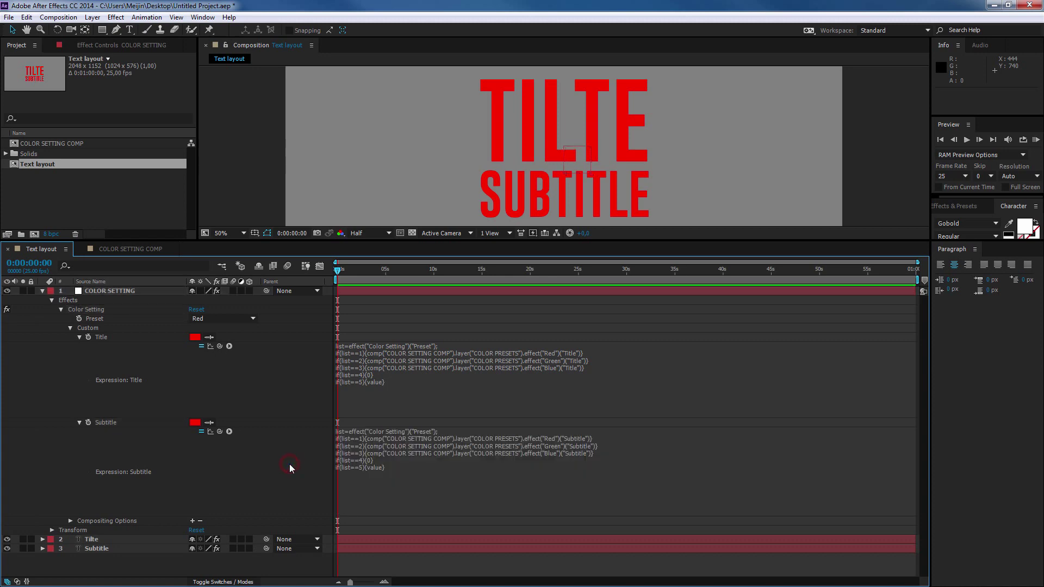
left_click(118, 251)
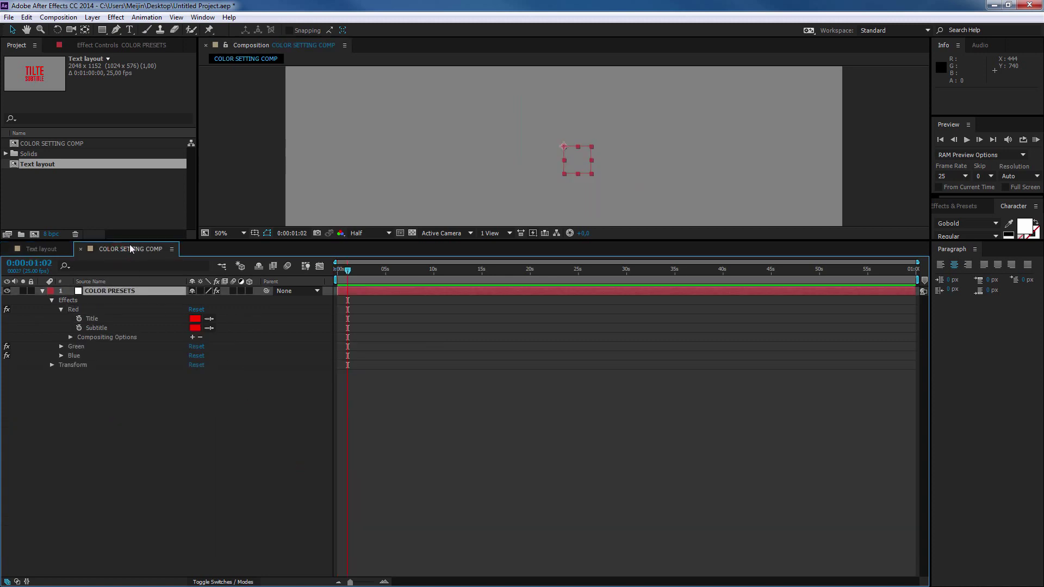
- Add Text layout into COLOR SETTING COMP and make the Red preset's Title pink and Subtitle dark pink
mouse_move(48, 164)
left_mouse_down()
mouse_move(162, 447)
mouse_move(165, 330)
left_mouse_up()
left_click(145, 291)
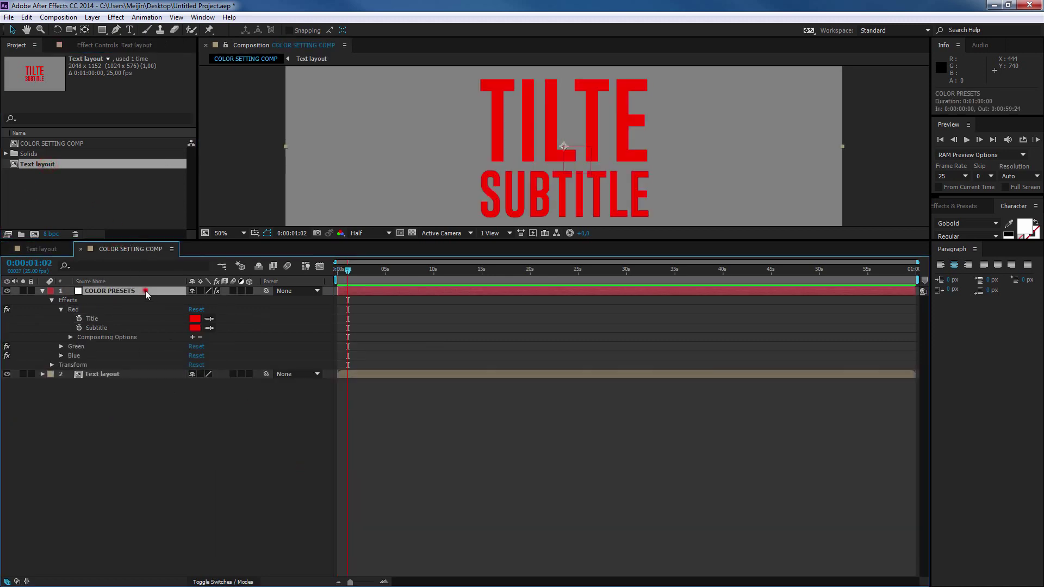
left_click(195, 318)
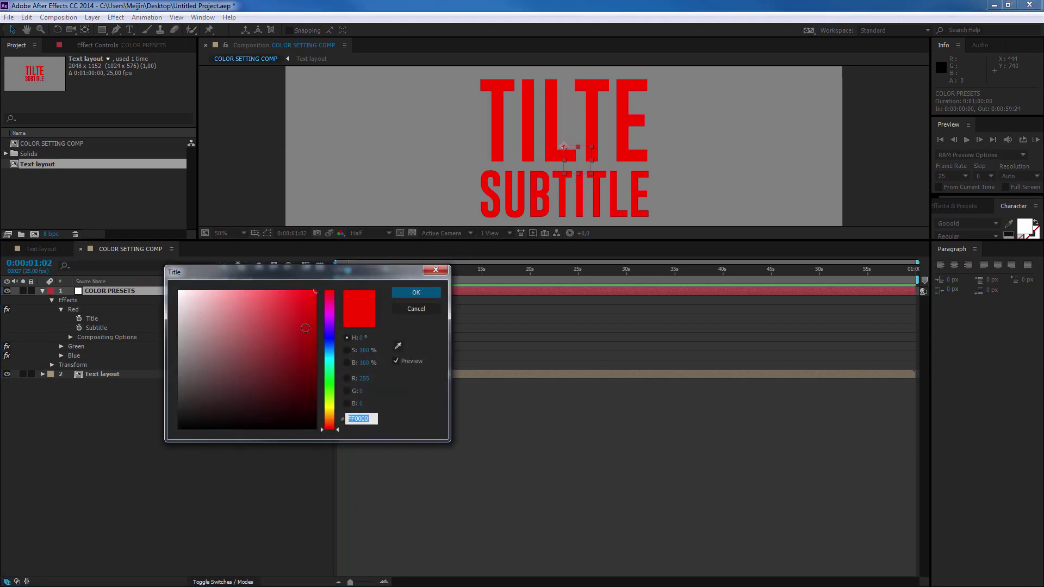
left_click_drag(328, 308, 333, 304)
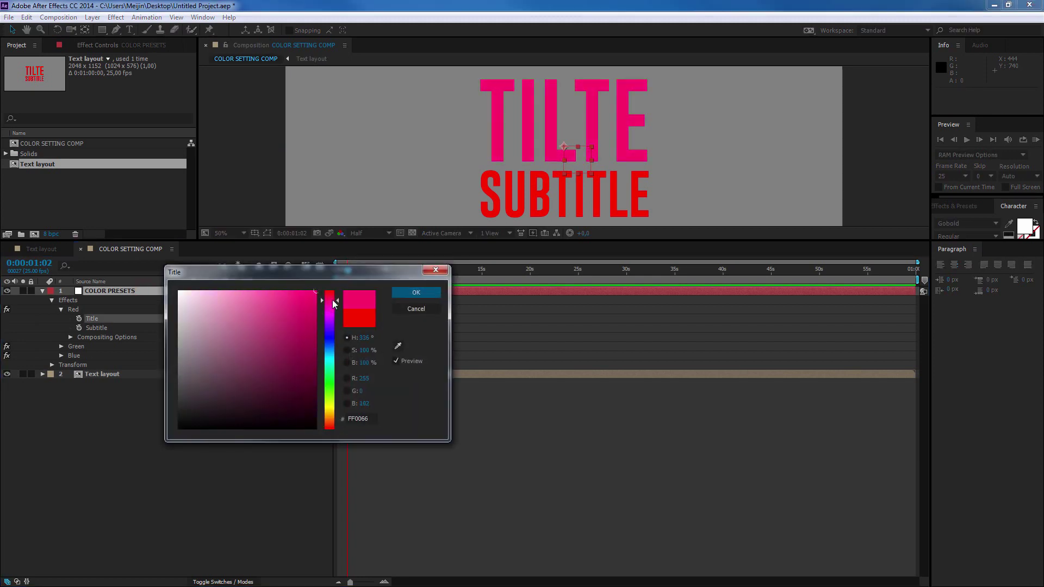
left_click(303, 298)
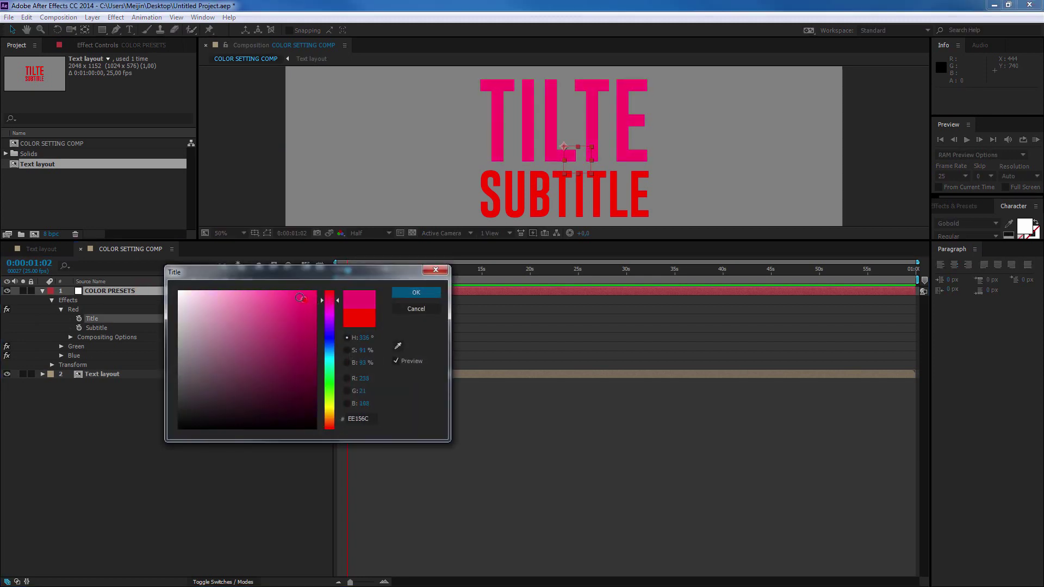
left_click(401, 293)
left_click(191, 328)
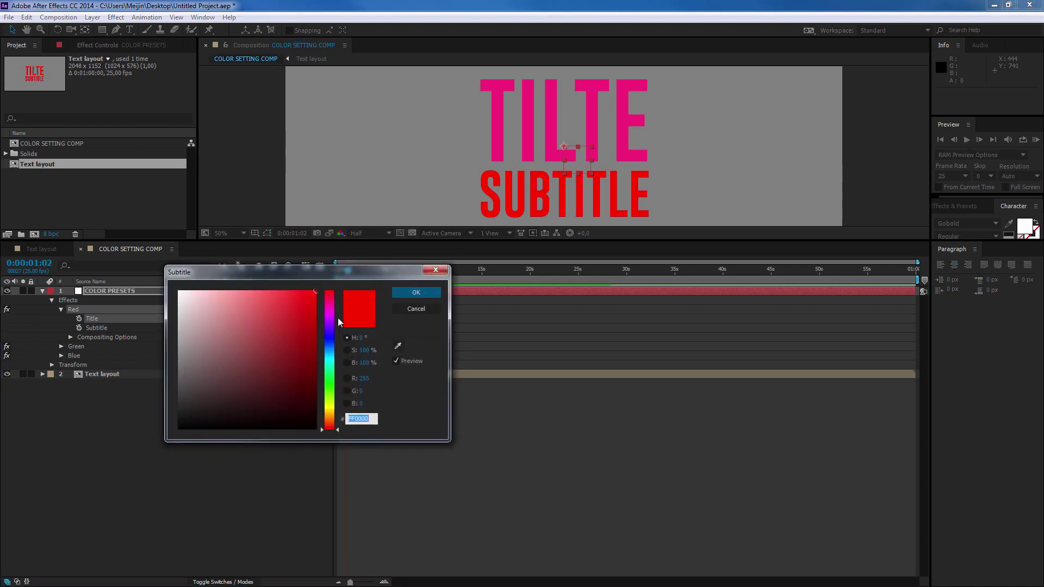
left_click(331, 302)
left_click_drag(290, 301, 295, 337)
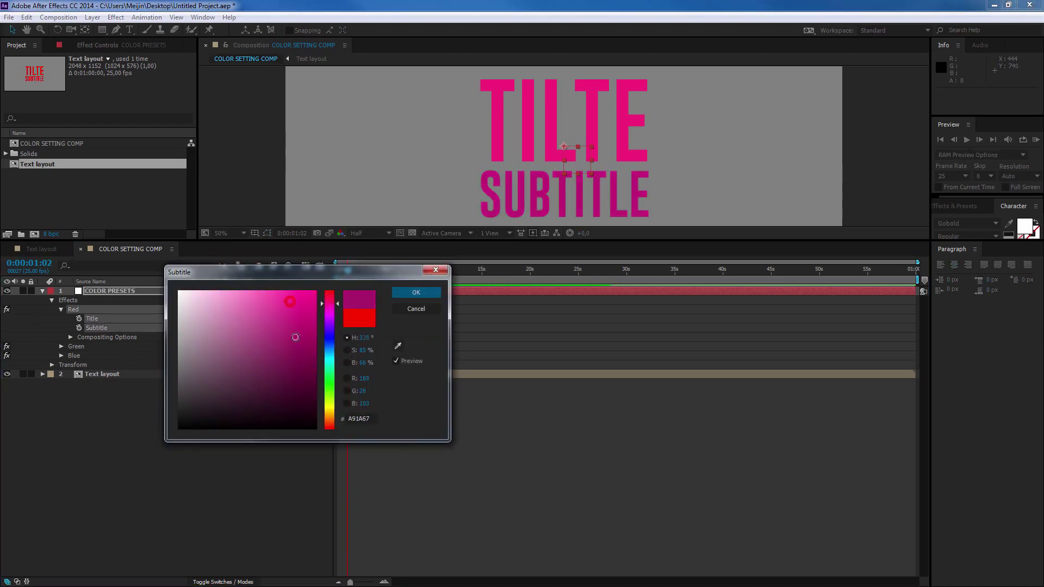
left_click(413, 294)
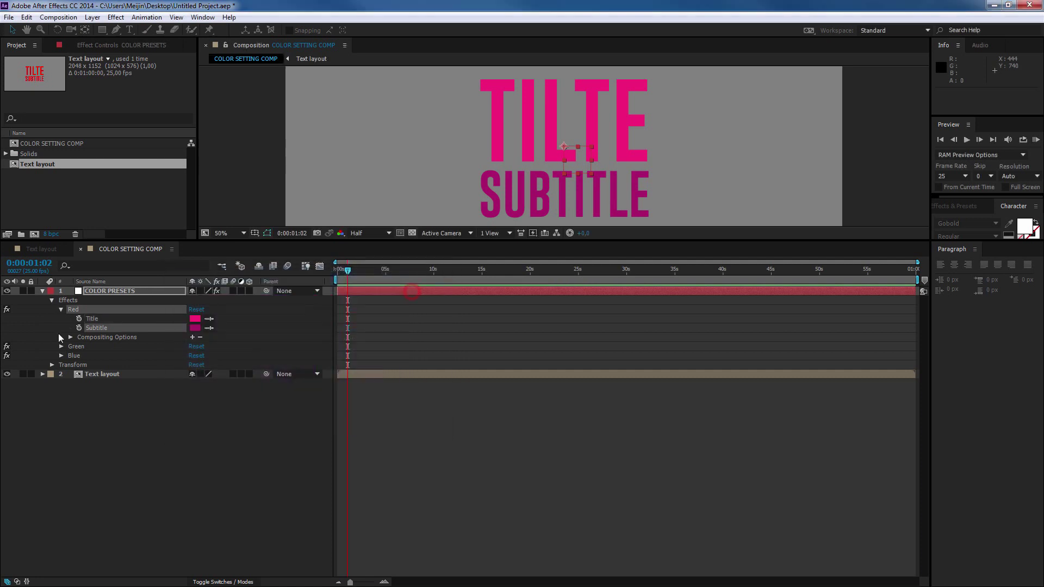
- Set the Green preset's Title colour to green, then return to Text layout
left_click(61, 347)
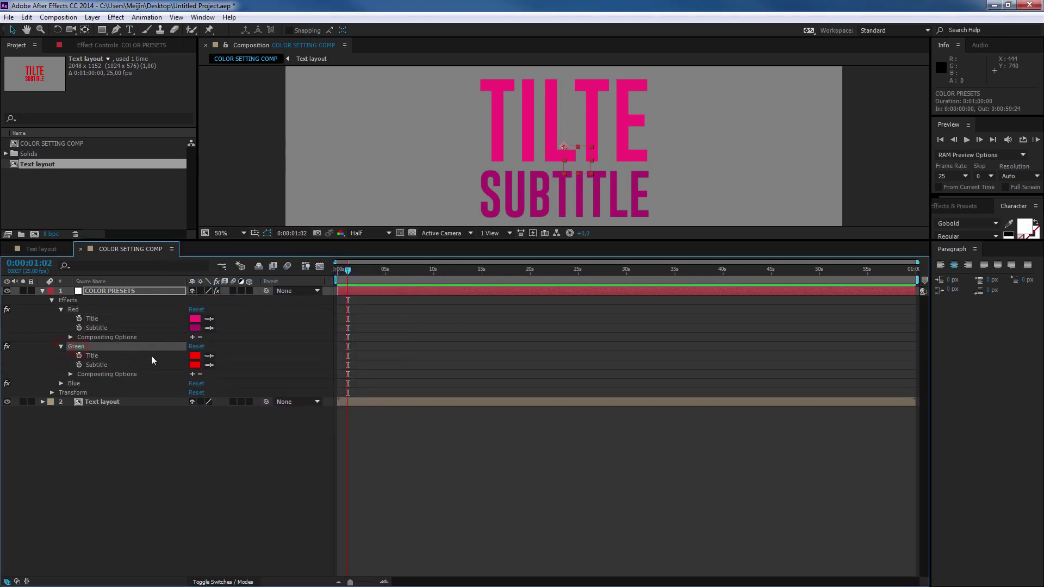
left_click(195, 356)
left_click_drag(329, 351, 337, 375)
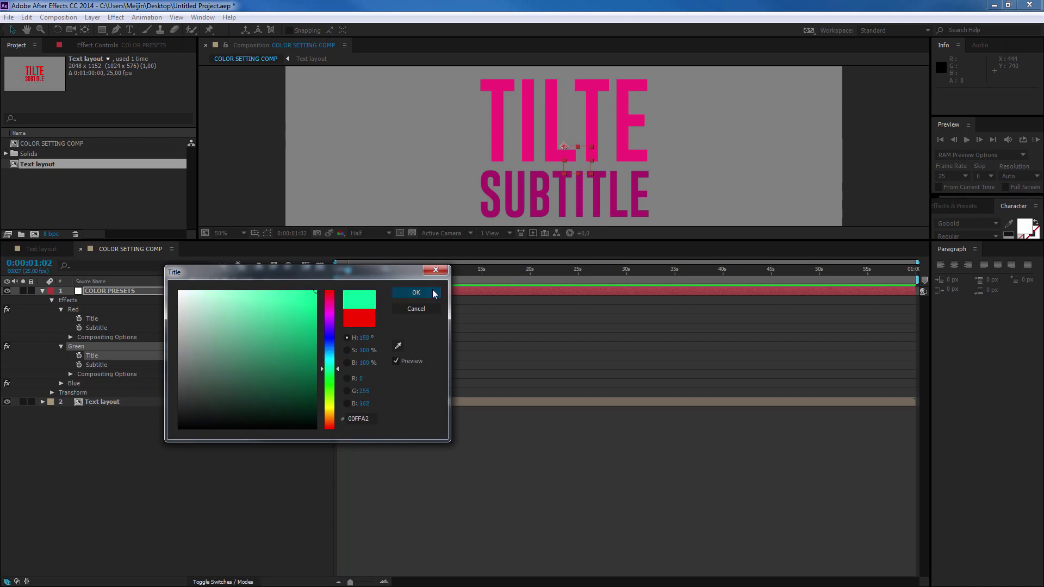
left_click(416, 292)
left_click(42, 250)
- Switch the Color Setting effect's Preset to Green
left_click(119, 293)
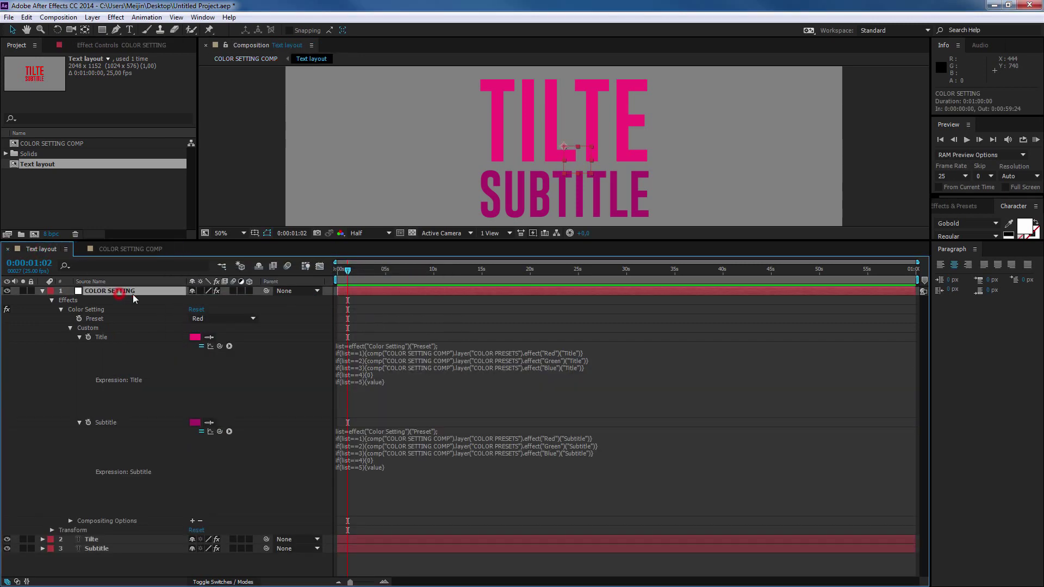
left_click(118, 46)
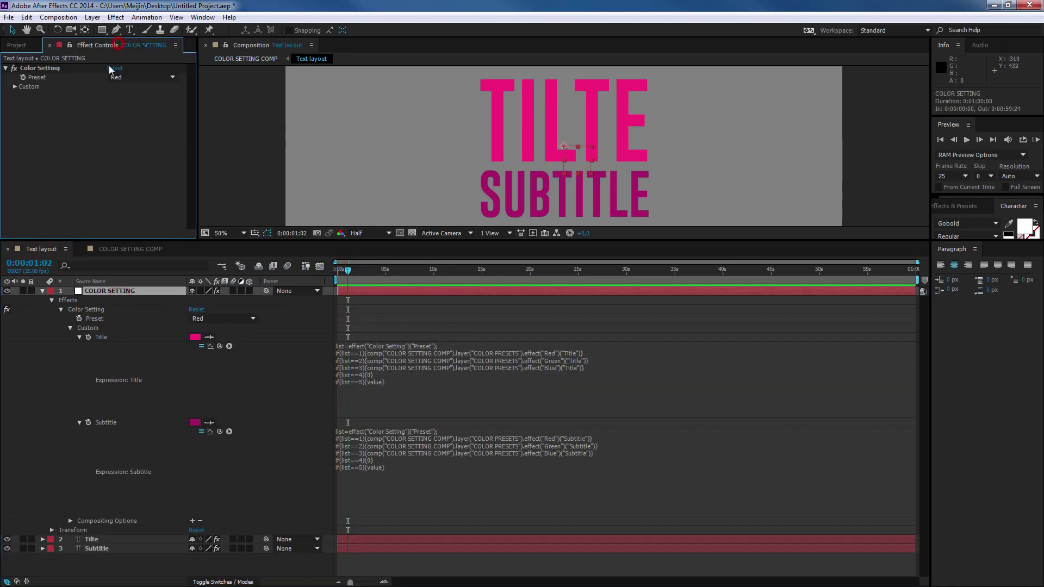
left_click(43, 292)
left_click(143, 77)
left_click(136, 100)
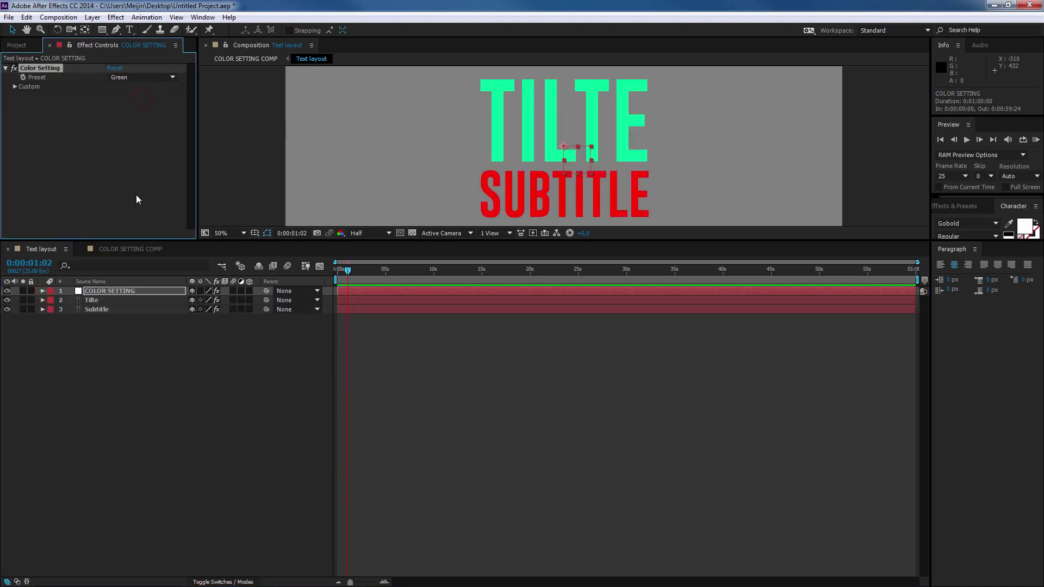
- In COLOR SETTING COMP, set the Green preset's Subtitle colour to dark green, then return to Text layout
left_click(131, 248)
left_click(195, 365)
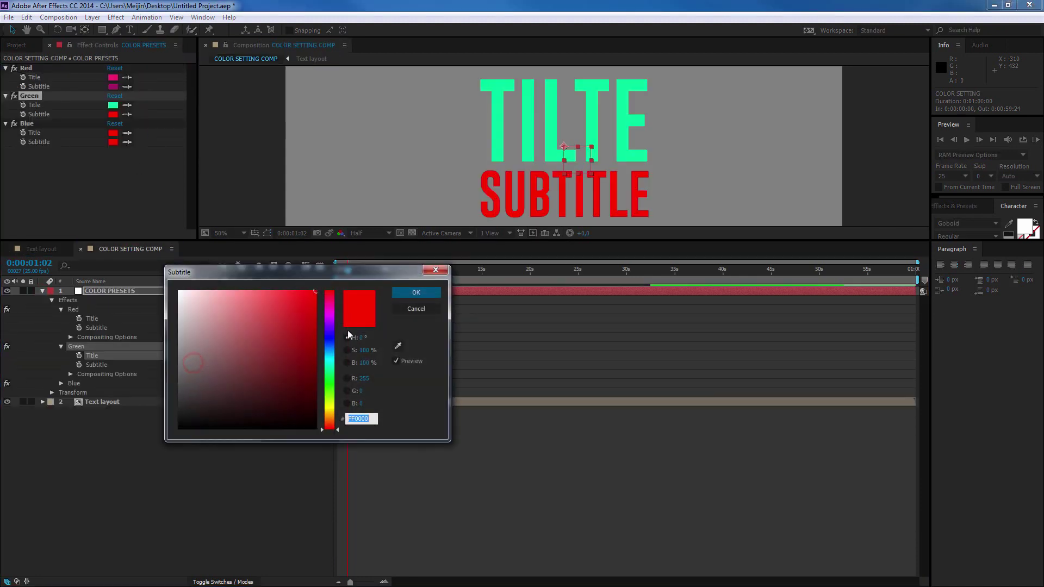
left_click_drag(330, 361, 330, 373)
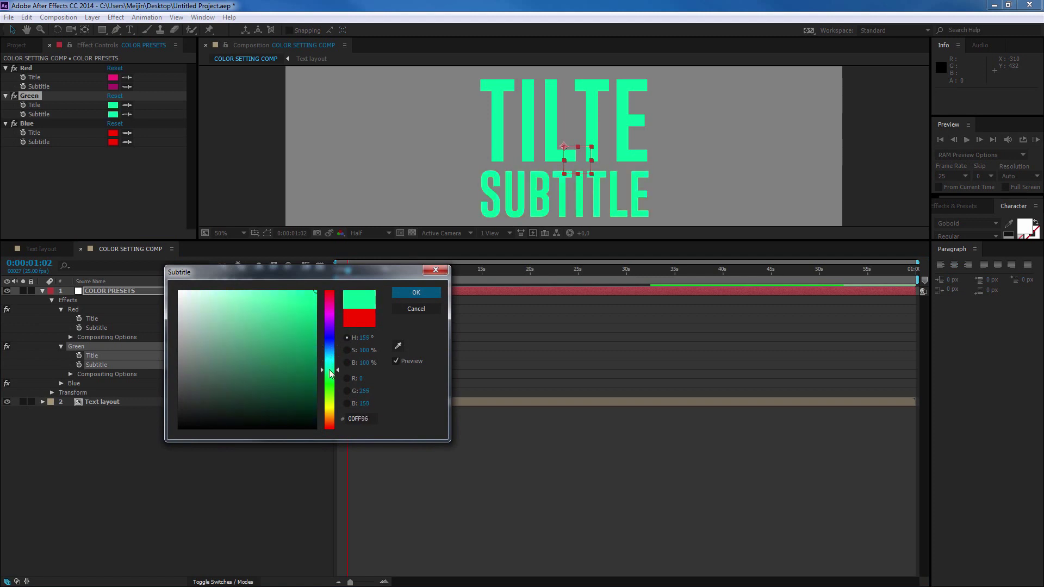
left_click_drag(299, 329, 302, 320)
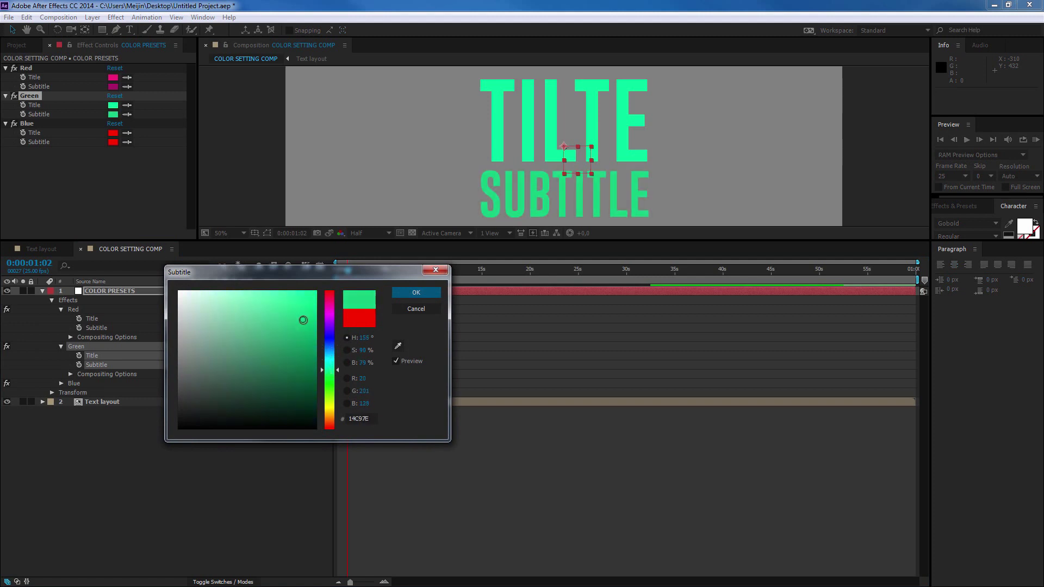
left_click(429, 296)
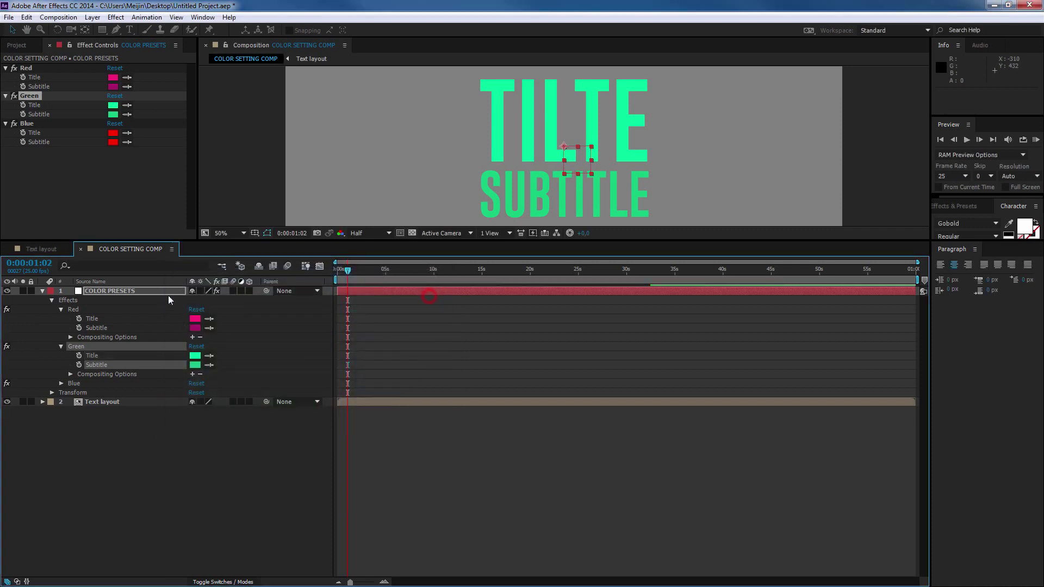
left_click(38, 250)
left_click(136, 290)
- Cycle the Preset through Red and Green, ending on Custom
left_click(134, 77)
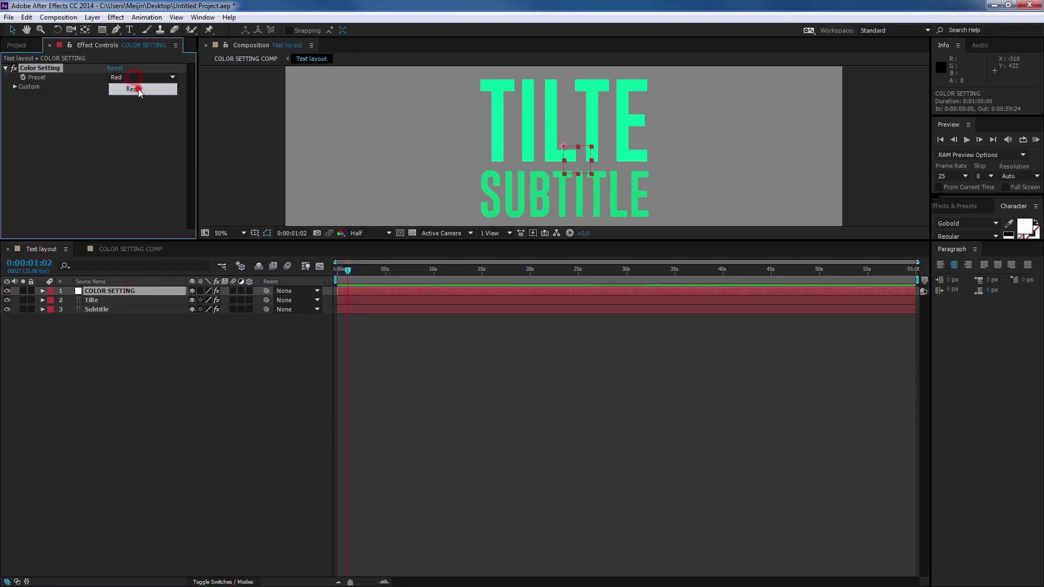
left_click(138, 90)
left_click(138, 79)
left_click(136, 101)
left_click(140, 77)
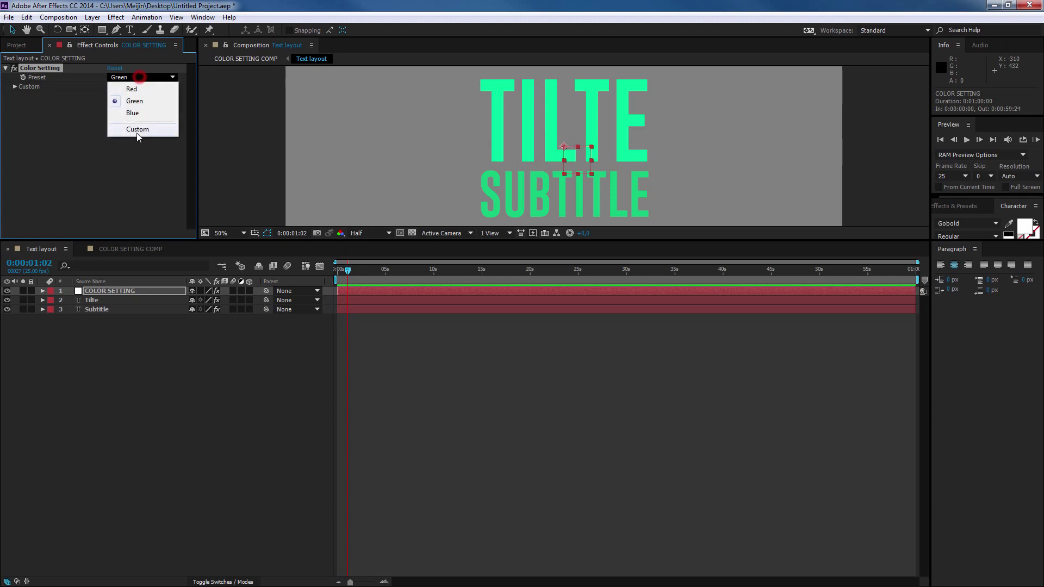
left_click(137, 129)
- Set the Custom Title colour to FFFFFF and the Custom Subtitle colour to dark grey
left_click(16, 87)
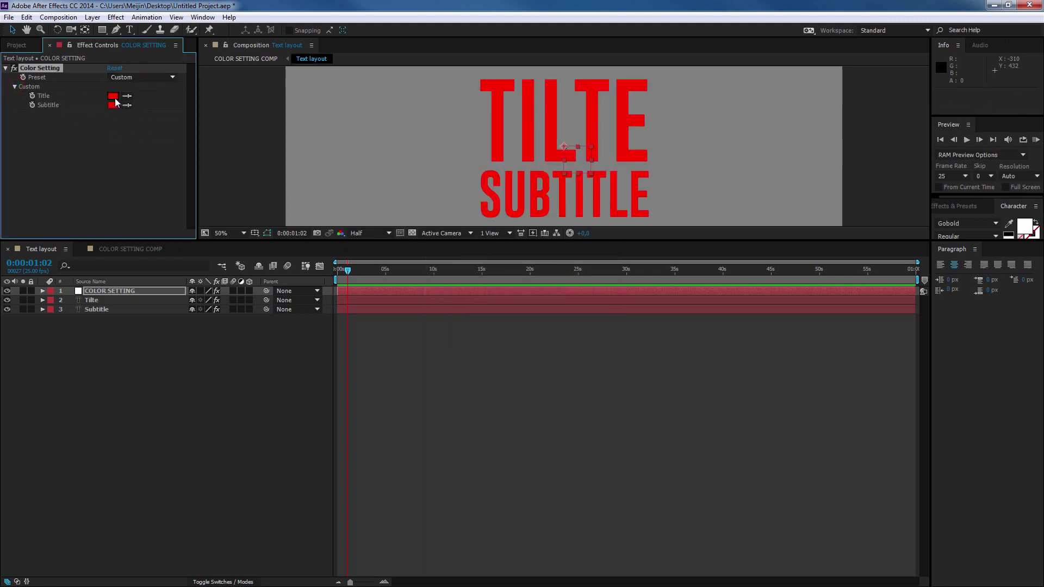
left_click(112, 96)
type("FFFFFF")
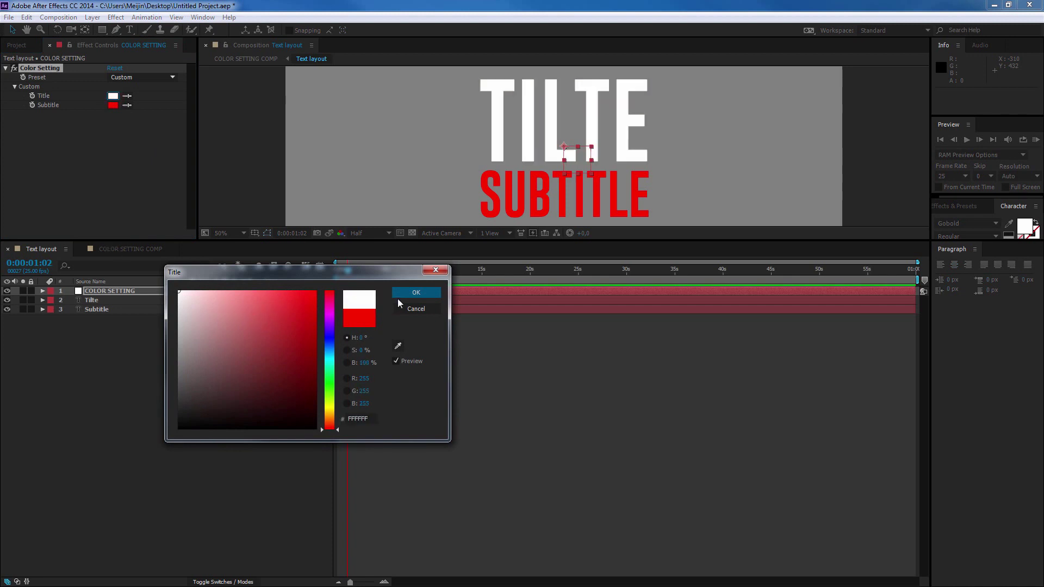
key("Return")
left_click(113, 105)
left_click_drag(229, 368, 149, 387)
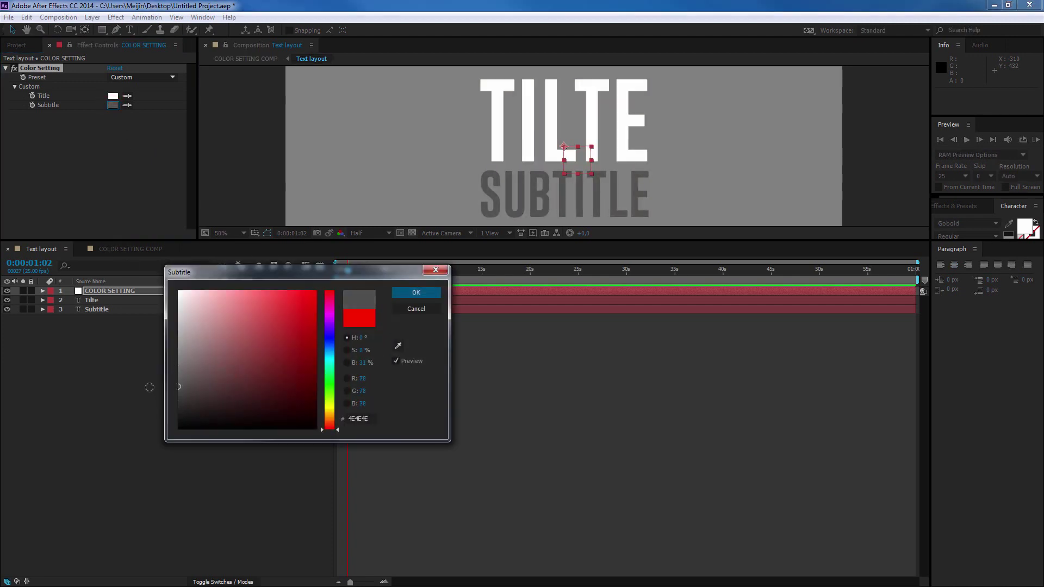
left_click(413, 292)
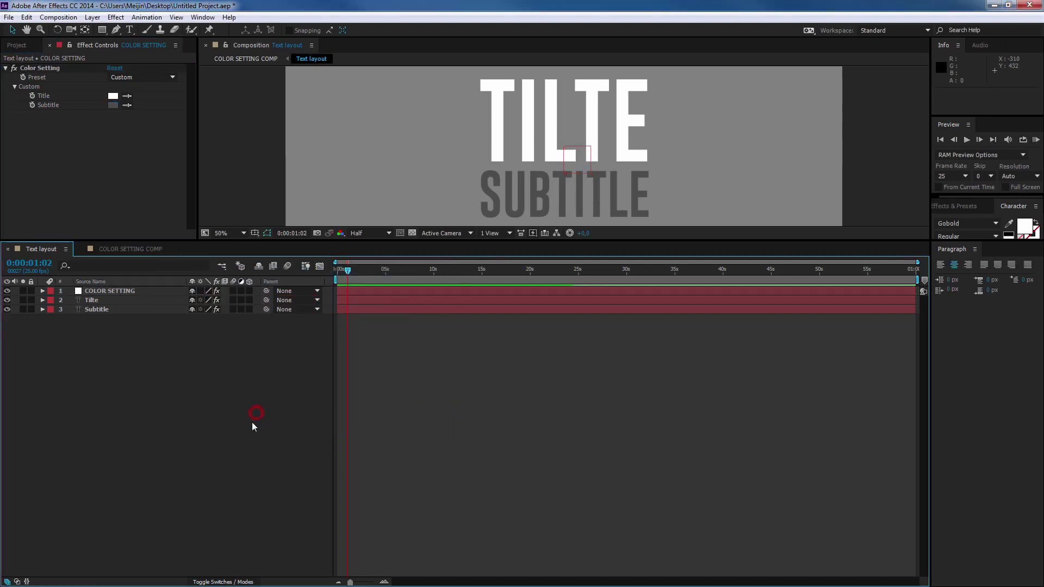